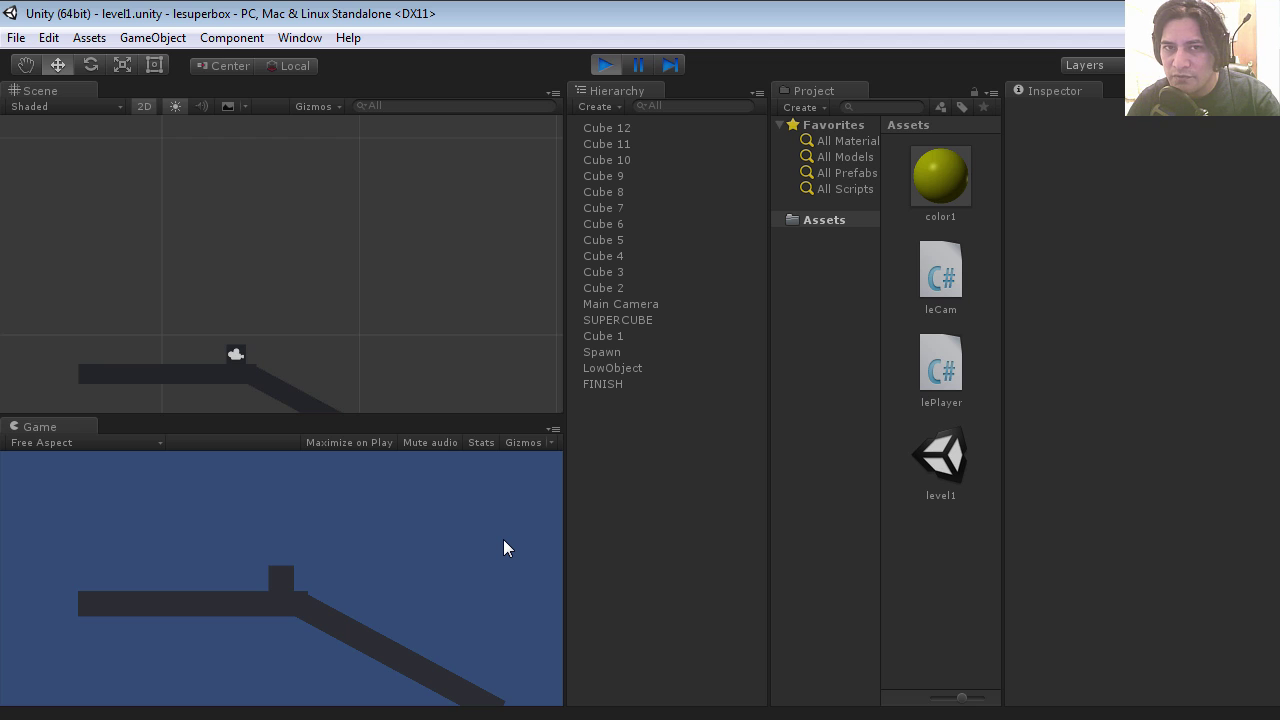
- Play-test level1, running the player cube left and right and jumping off the ledge
{"action": "key", "text": "Left"}
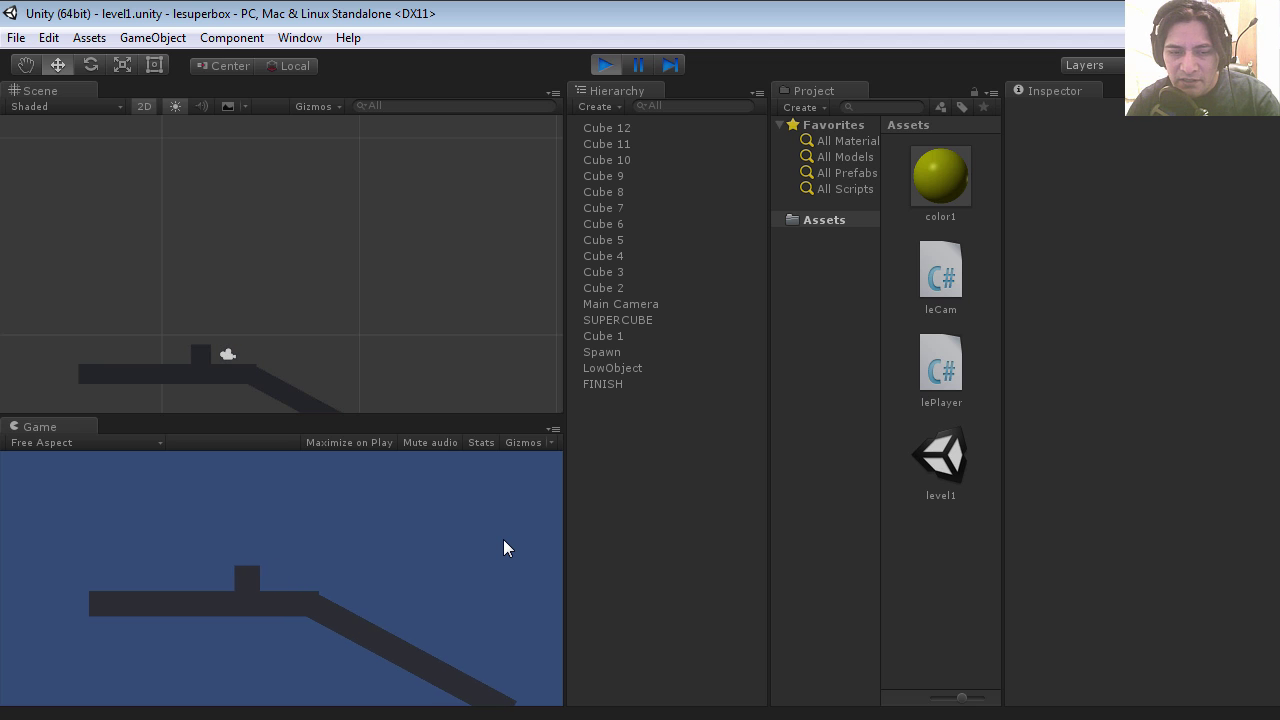
{"action": "key", "text": "space"}
{"action": "key", "text": "Right"}
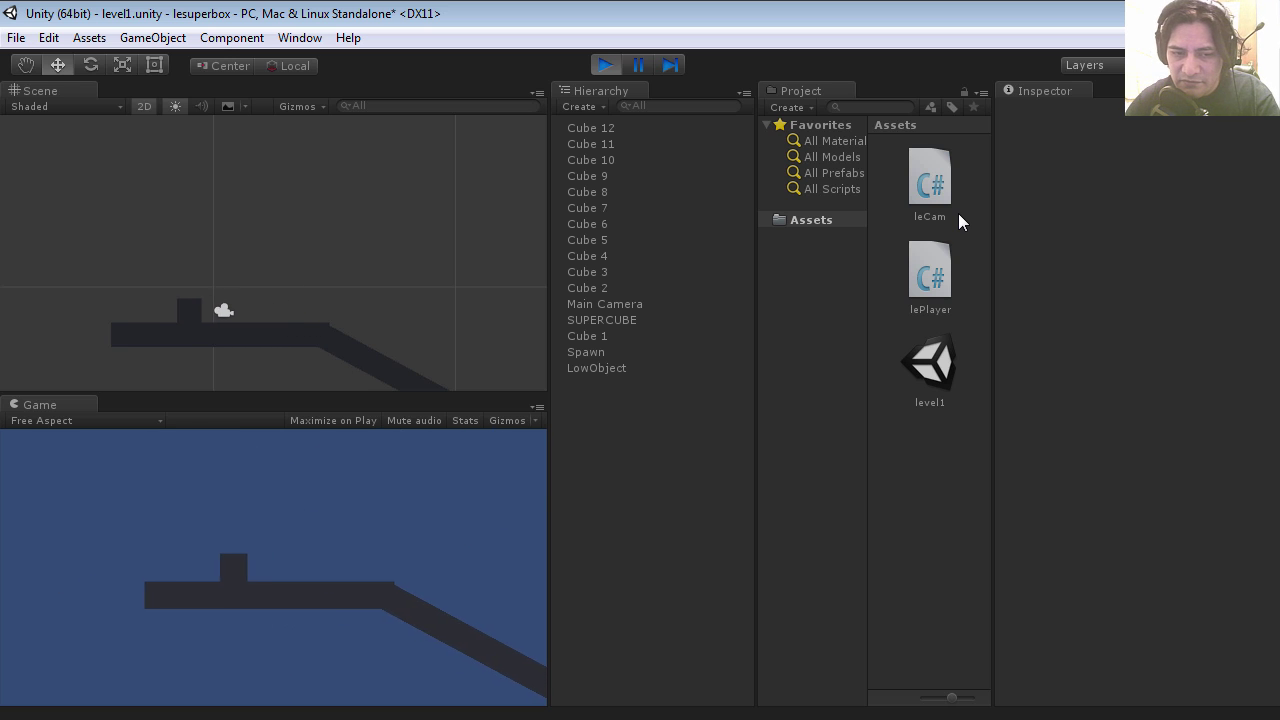
{"action": "key", "text": "space"}
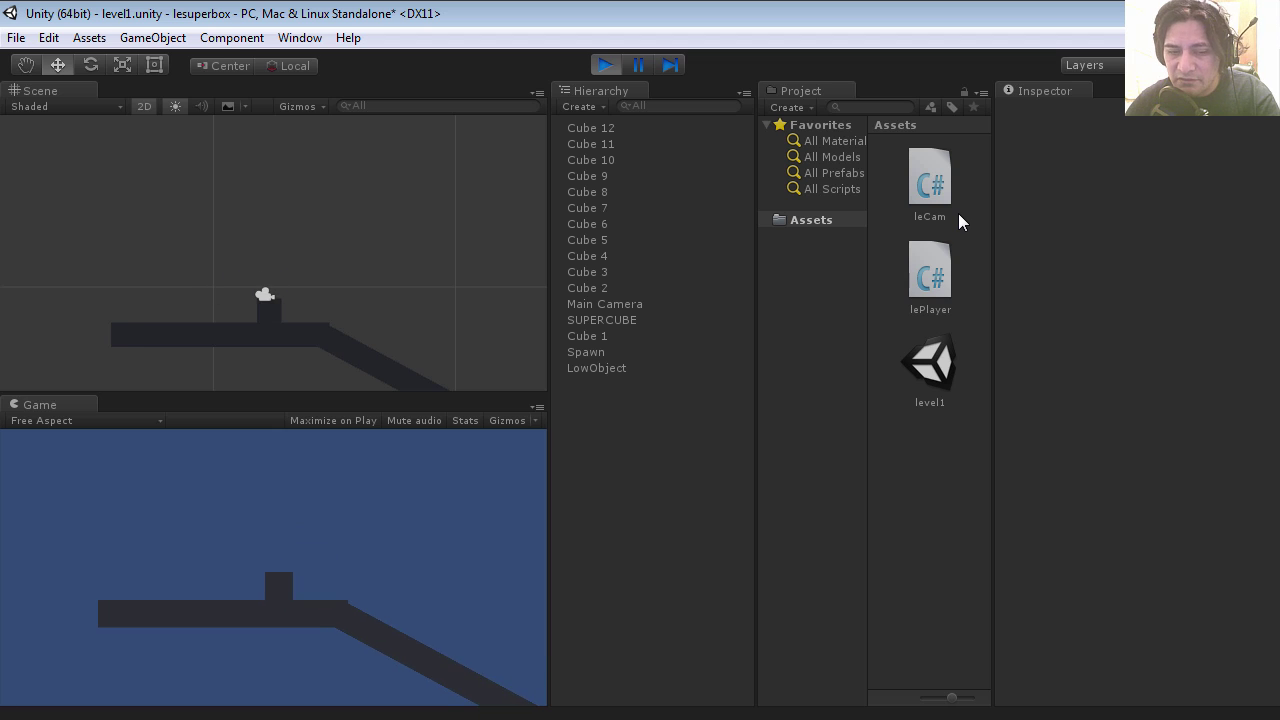
{"action": "key", "text": "Left"}
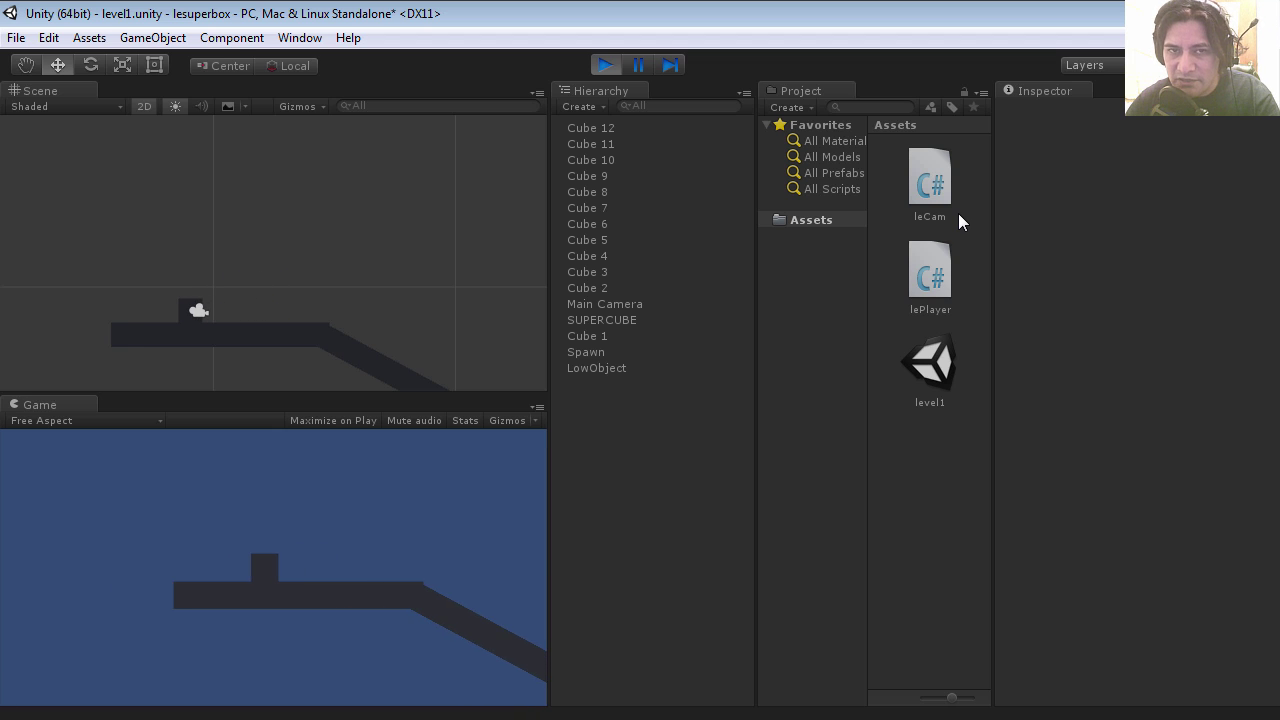
- Stop Play mode and add a new cube, moved right level with the starting block
{"action": "left_click", "coordinate": [606, 66]}
{"action": "left_click", "coordinate": [152, 37]}
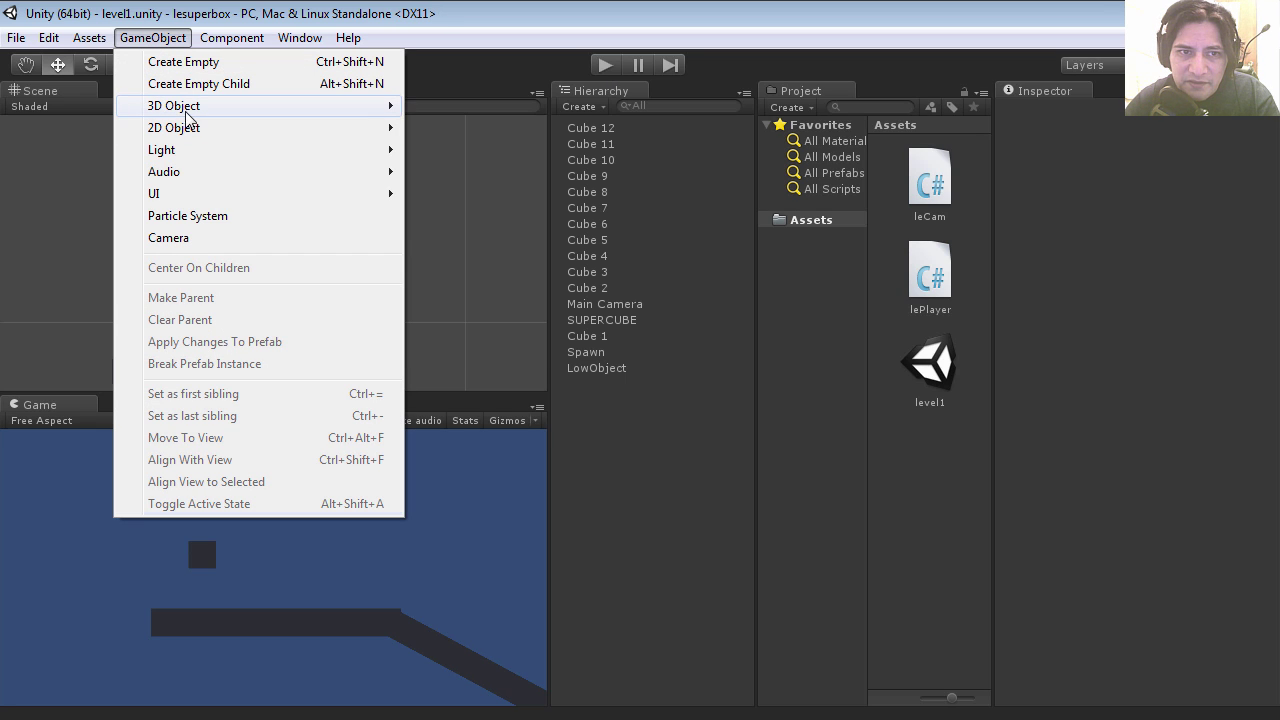
{"action": "mouse_move", "coordinate": [180, 126]}
{"action": "left_click", "coordinate": [449, 106]}
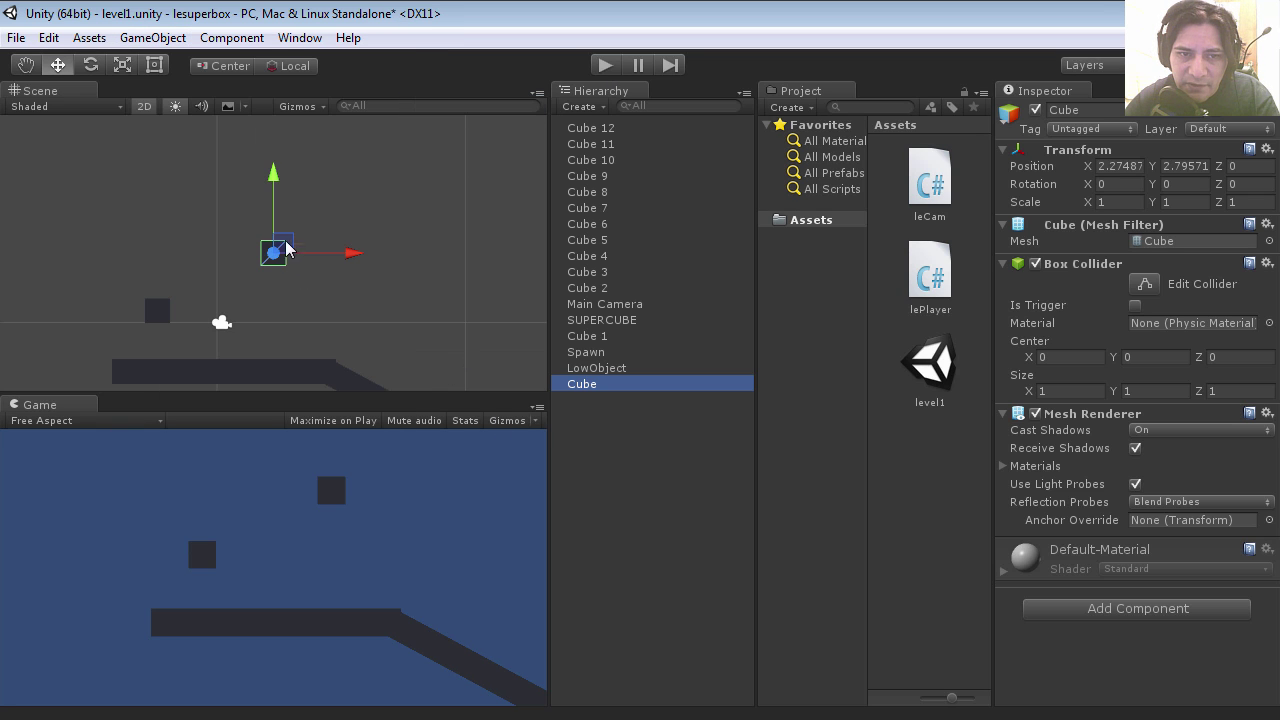
{"action": "left_click_drag", "start_coordinate": [284, 243], "coordinate": [333, 313]}
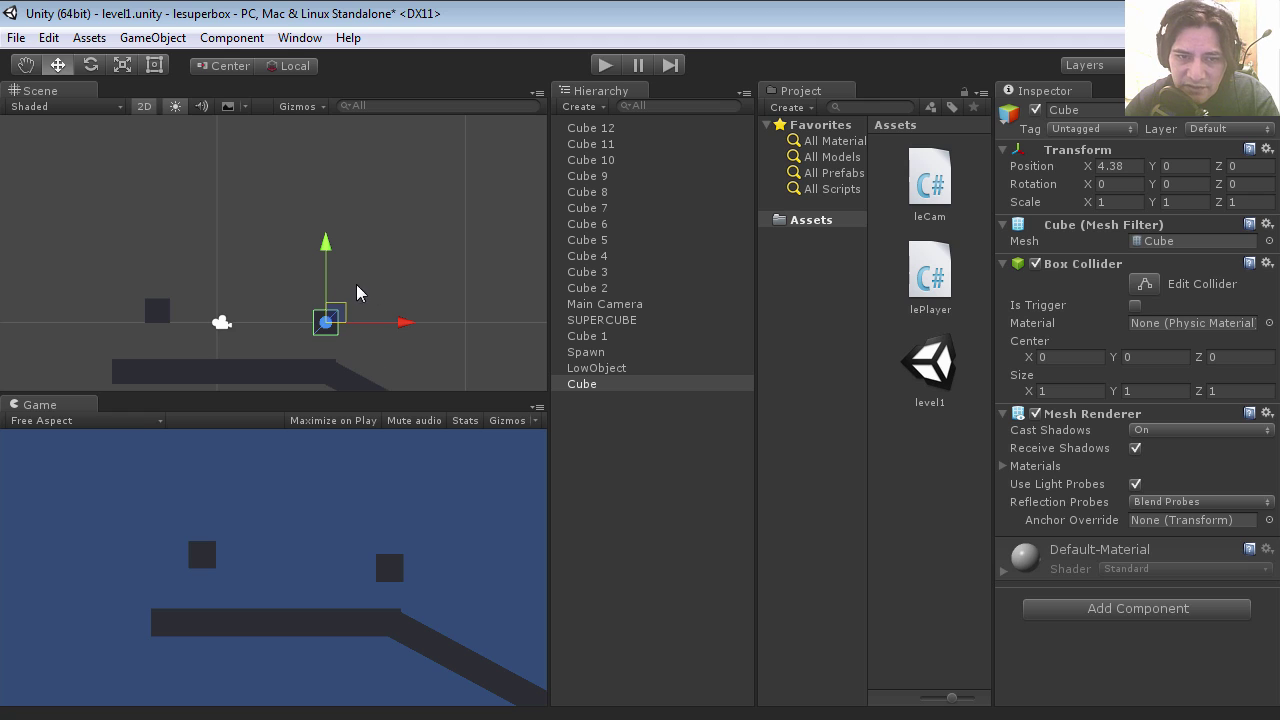
- Rename the new cube to Finish in the Hierarchy
{"action": "left_click", "coordinate": [584, 386]}
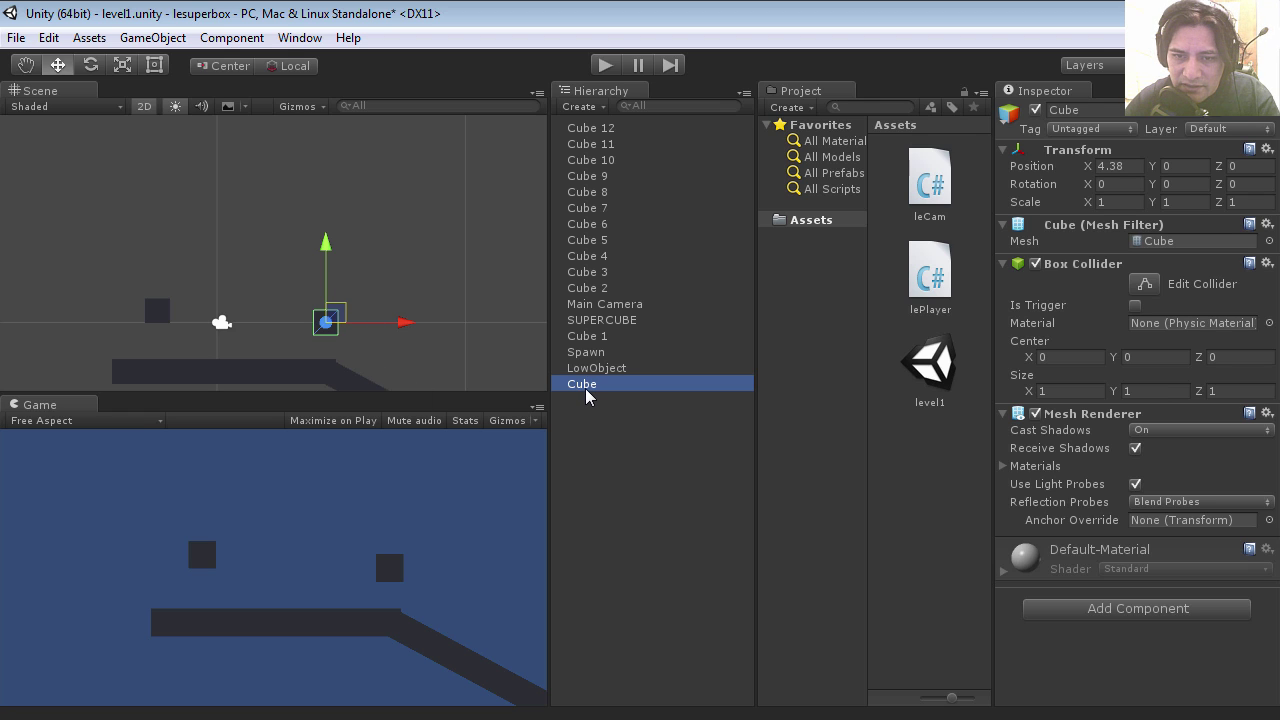
{"action": "key", "text": "F2"}
{"action": "type", "text": "Finish"}
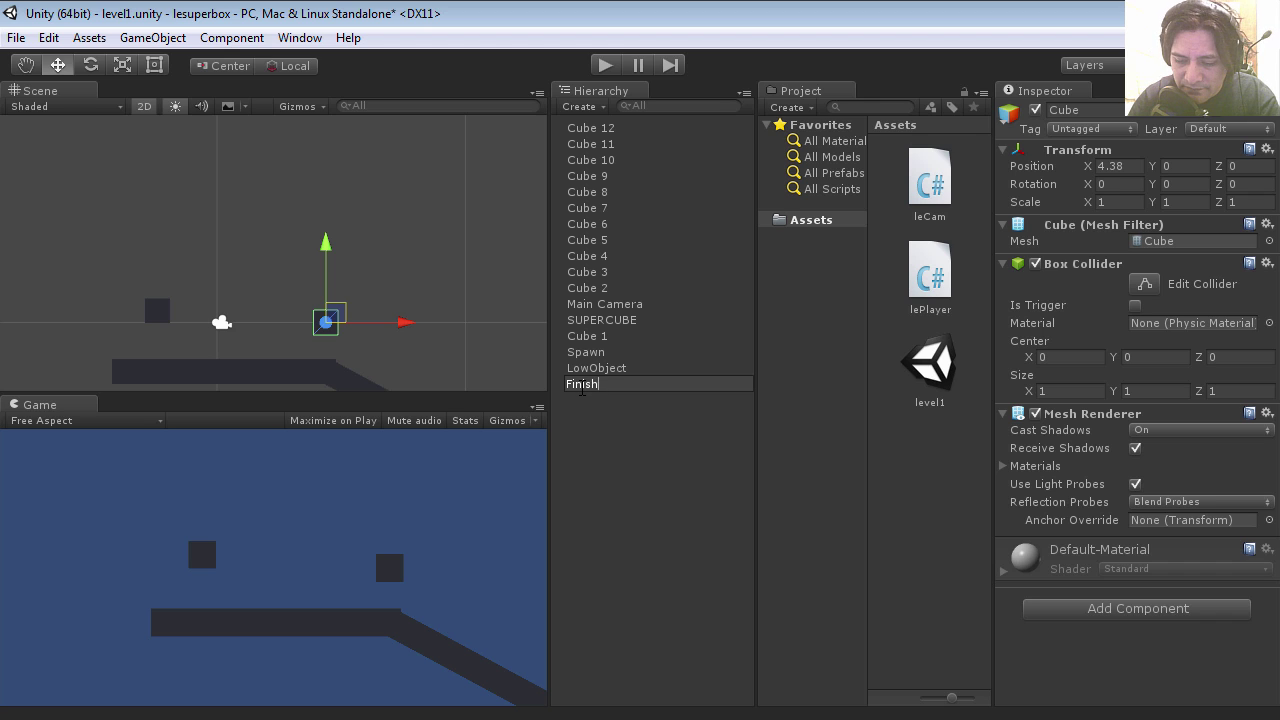
{"action": "key", "text": "Return"}
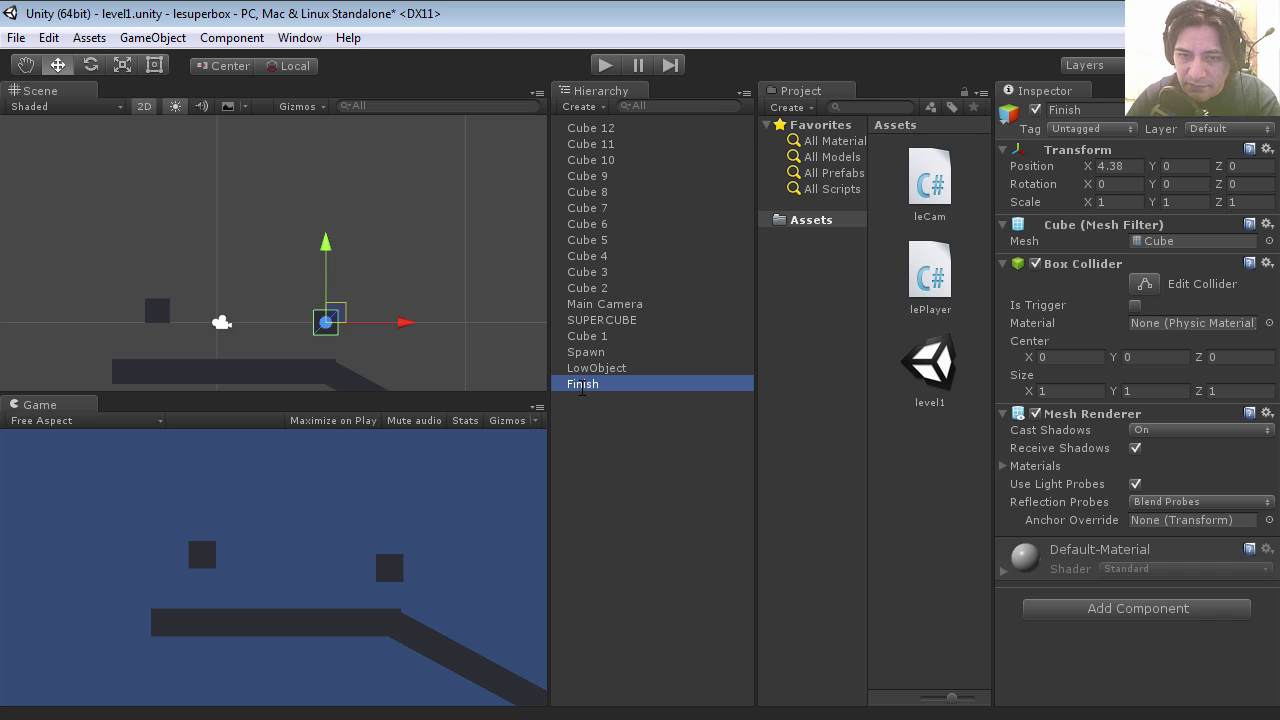
- Set the Finish cube's Tag to Finish in the Inspector, then deselect it
{"action": "left_click", "coordinate": [1088, 131]}
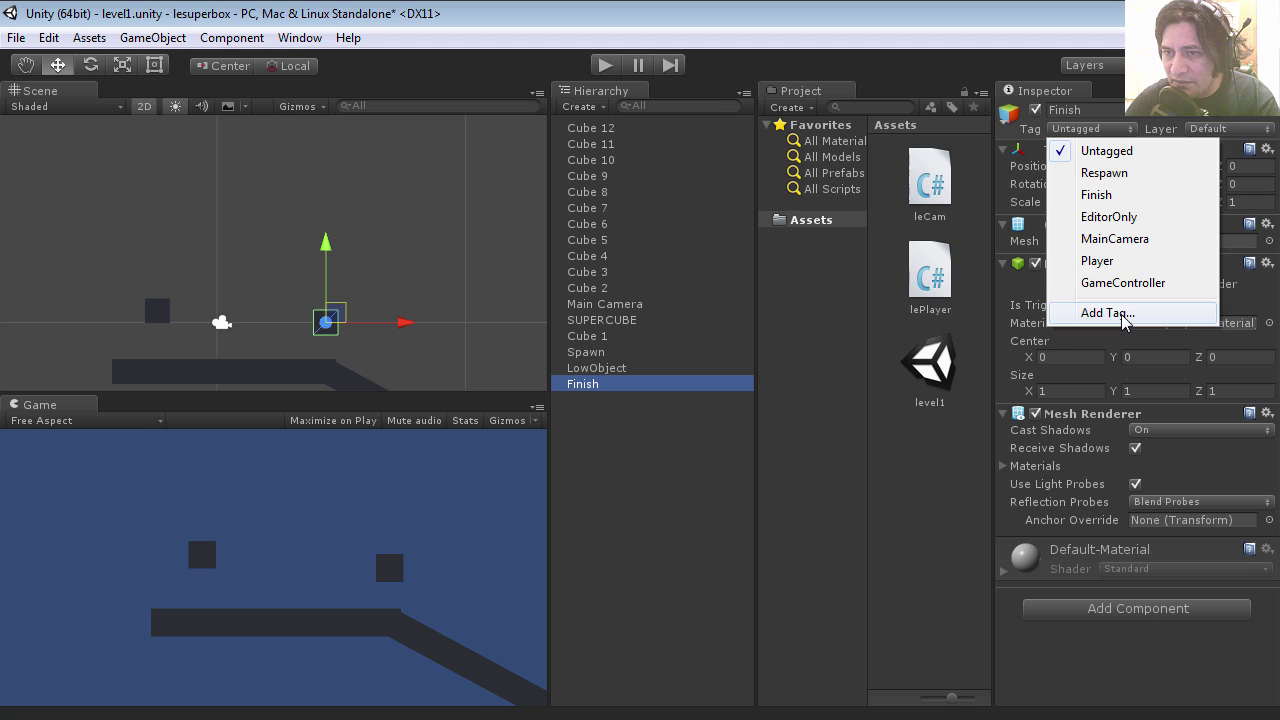
{"action": "left_click", "coordinate": [1096, 195]}
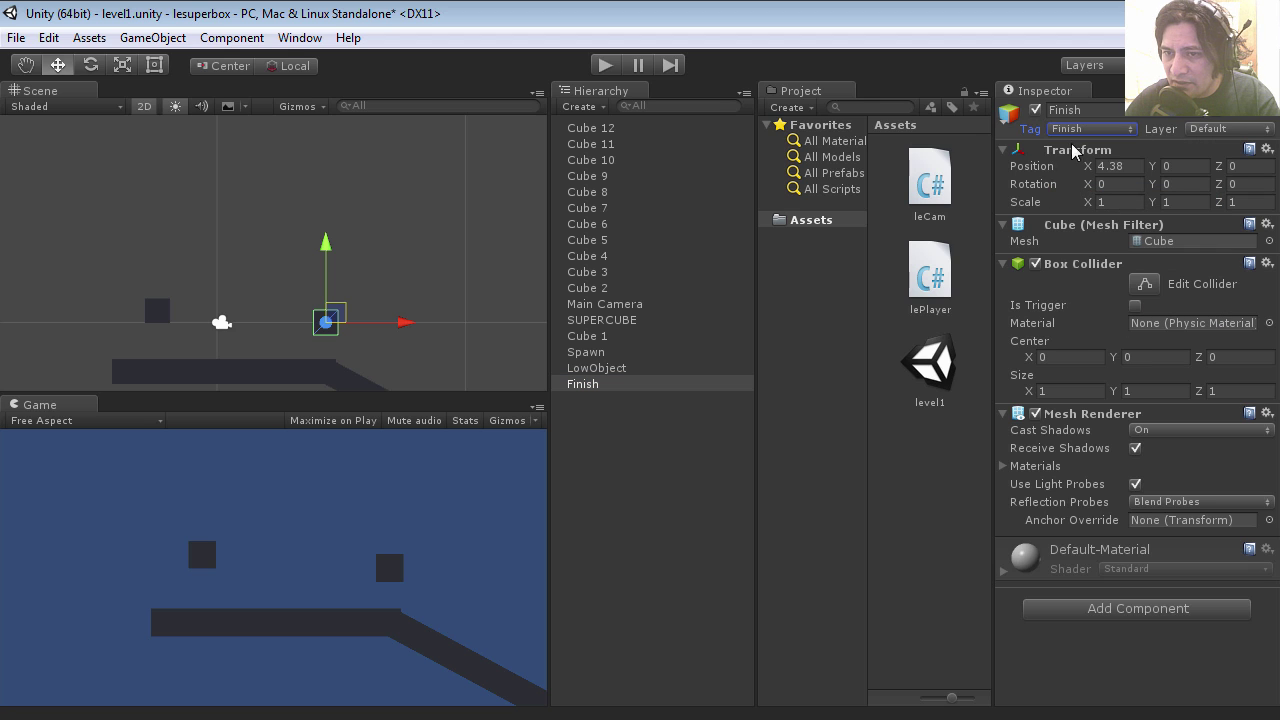
{"action": "left_click", "coordinate": [437, 285]}
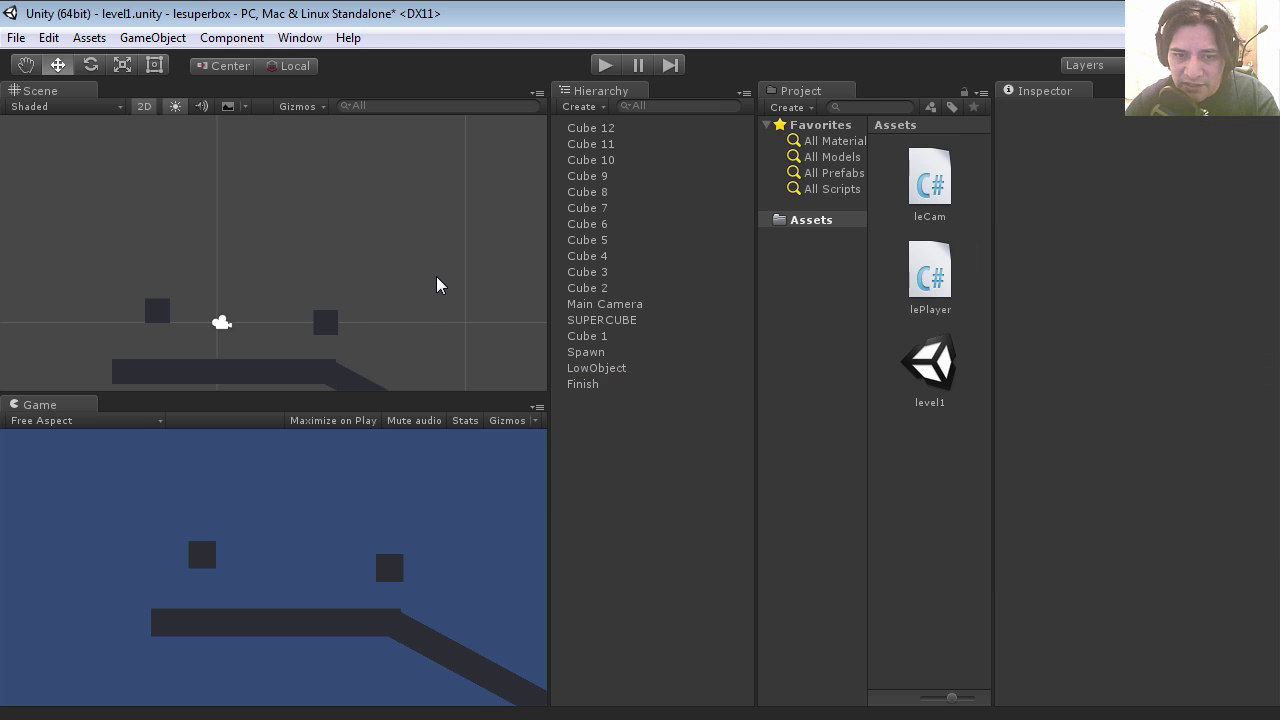
- Open code next level.txt, select its 'public string next;' line, then open the lePlayer script
{"action": "key", "text": "alt+Tab"}
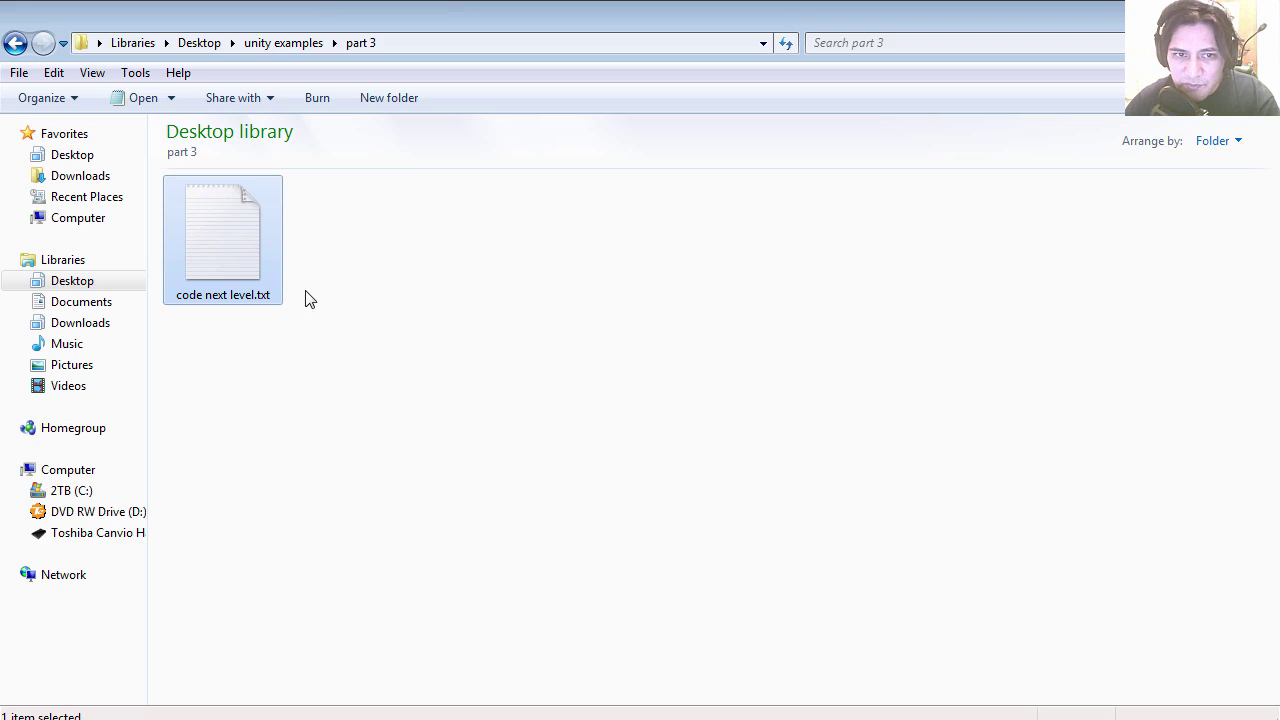
{"action": "double_click", "coordinate": [258, 251]}
{"action": "left_click_drag", "start_coordinate": [577, 187], "coordinate": [352, 184]}
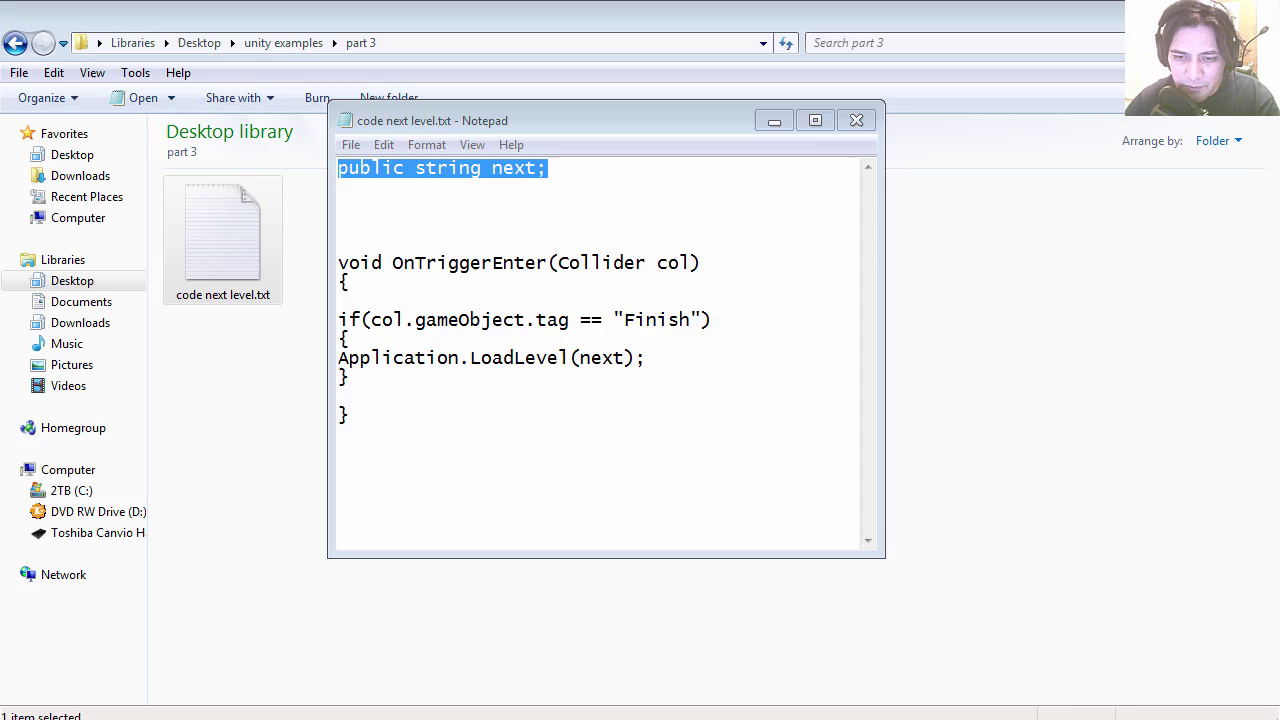
{"action": "key", "text": "alt+Tab"}
{"action": "left_click", "coordinate": [931, 283]}
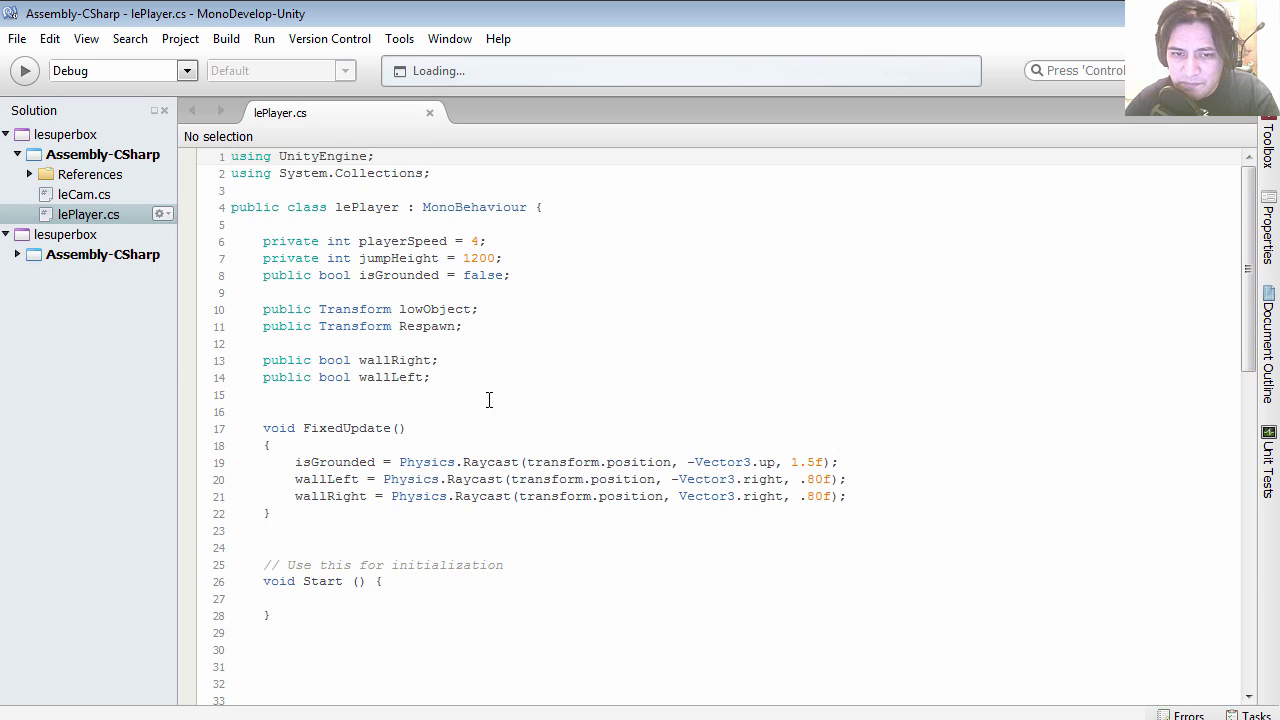
- Add 'public string next;' on line 16 below the wall variables, fixing its indentation
{"action": "key", "text": "Return"}
{"action": "key", "text": "Return"}
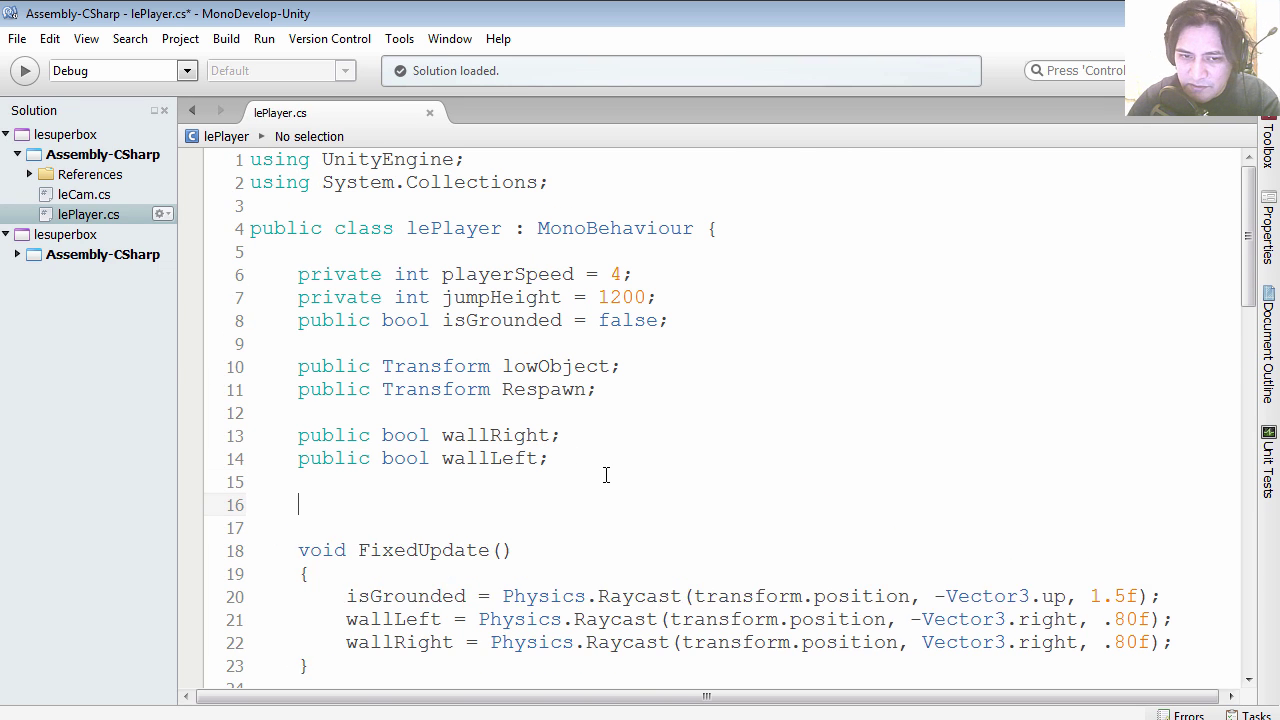
{"action": "type", "text": "public string next;"}
{"action": "key", "text": "Return"}
{"action": "left_click", "coordinate": [382, 498]}
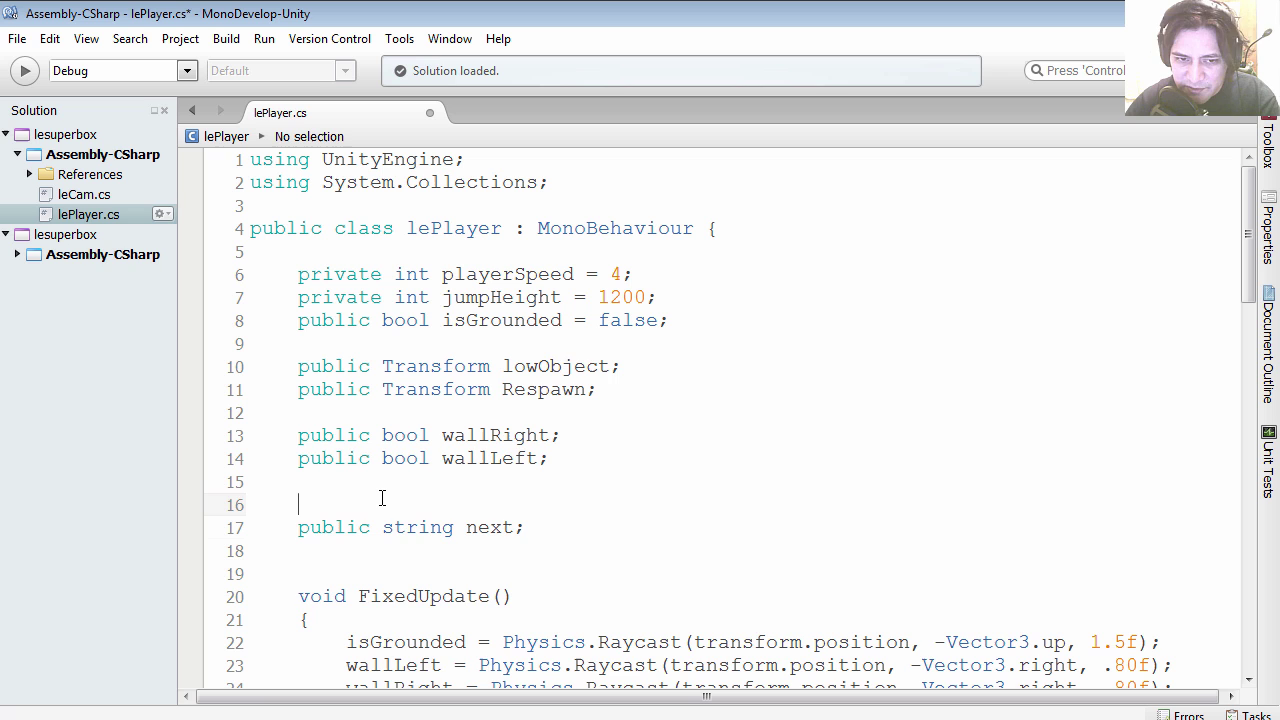
{"action": "key", "text": "Delete"}
{"action": "key", "text": "BackSpace"}
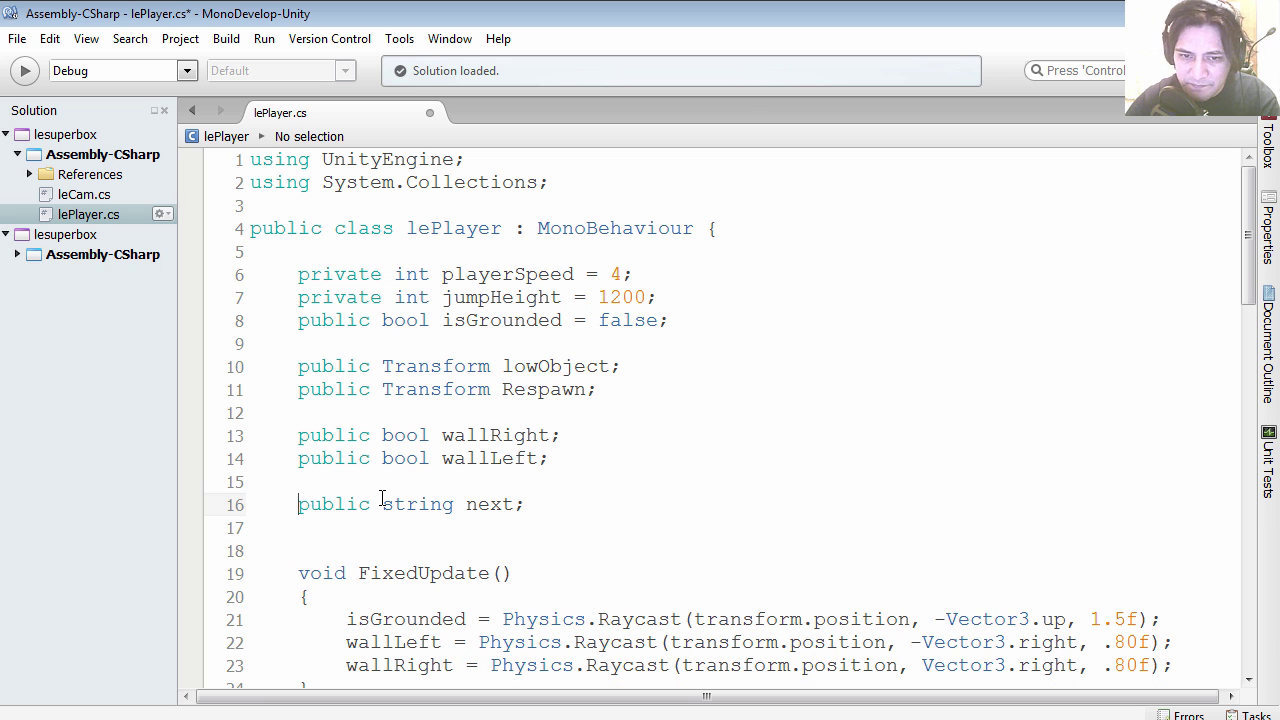
- Insert blank lines below Start() and select the OnTriggerEnter block in the Notepad snippet
{"action": "scroll", "coordinate": [430, 512], "scroll_direction": "down", "scroll_amount": 4}
{"action": "scroll", "coordinate": [436, 521], "scroll_direction": "down", "scroll_amount": 1}
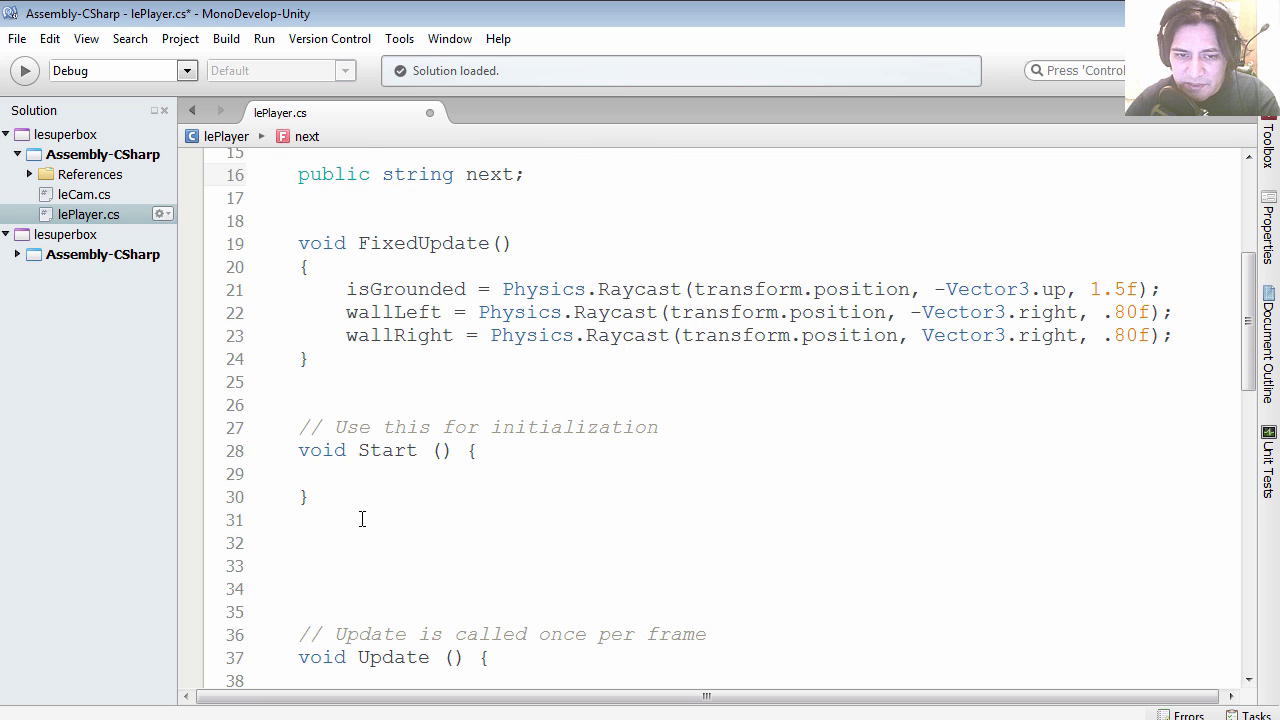
{"action": "left_click", "coordinate": [362, 496]}
{"action": "key", "text": "Return"}
{"action": "key", "text": "Return"}
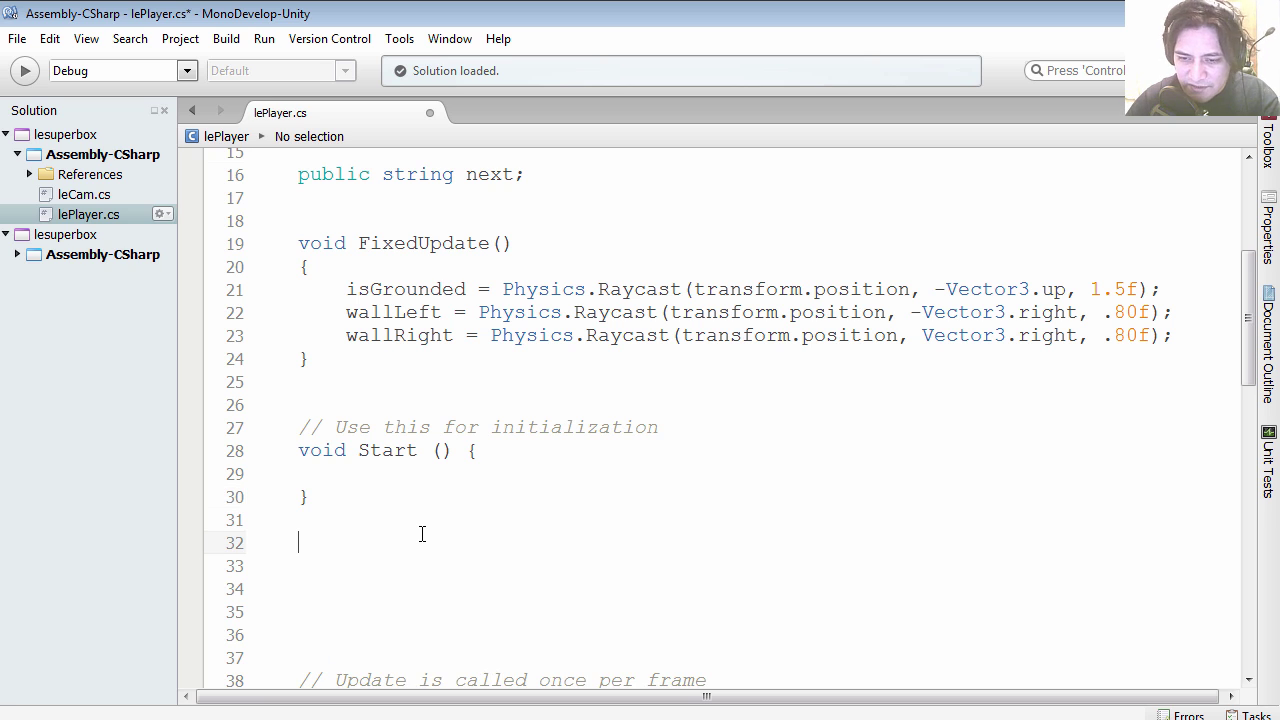
{"action": "key", "text": "alt+Tab"}
{"action": "left_click_drag", "start_coordinate": [350, 415], "coordinate": [331, 267]}
- Copy the OnTriggerEnter block and paste it below Start() in lePlayer.cs
{"action": "key", "text": "ctrl+c"}
{"action": "left_click", "coordinate": [308, 572]}
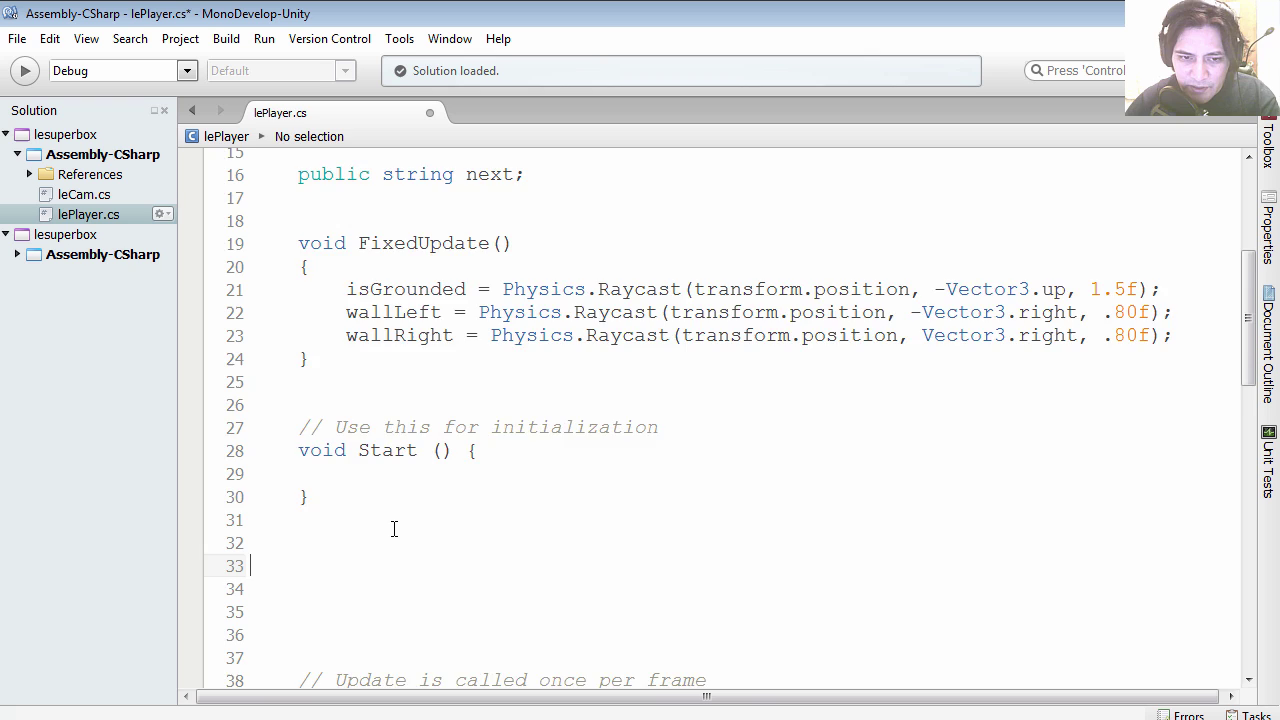
{"action": "scroll", "coordinate": [391, 527], "scroll_direction": "down", "scroll_amount": 2}
{"action": "key", "text": "ctrl+v"}
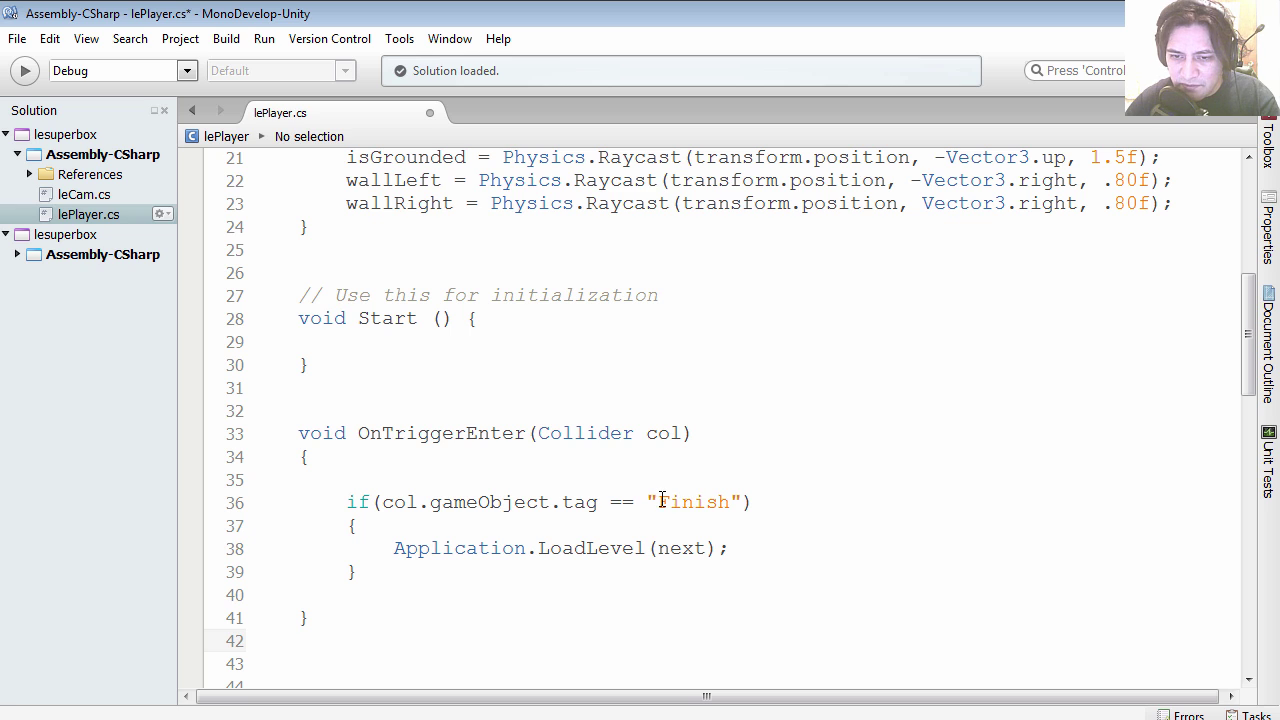
- Review the Finish tag check, the next variable and its declaration, then save lePlayer.cs
{"action": "left_click_drag", "start_coordinate": [662, 498], "coordinate": [731, 500]}
{"action": "left_click", "coordinate": [730, 530]}
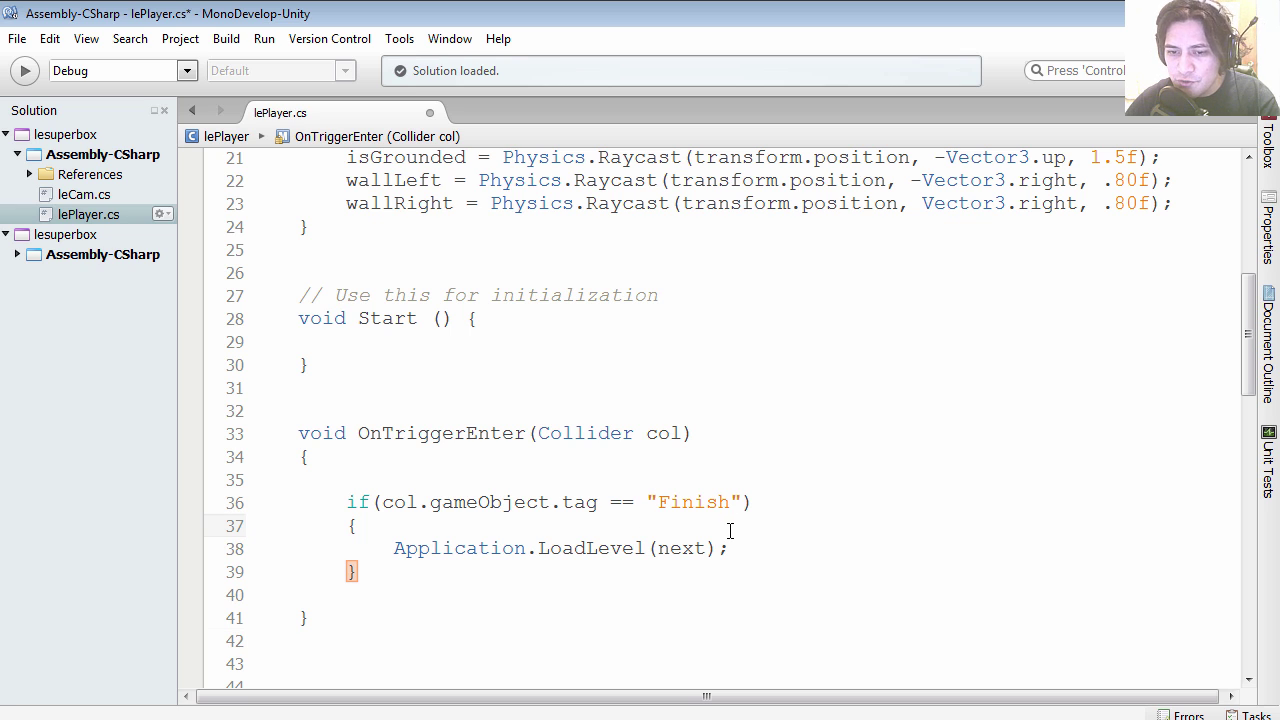
{"action": "double_click", "coordinate": [655, 548]}
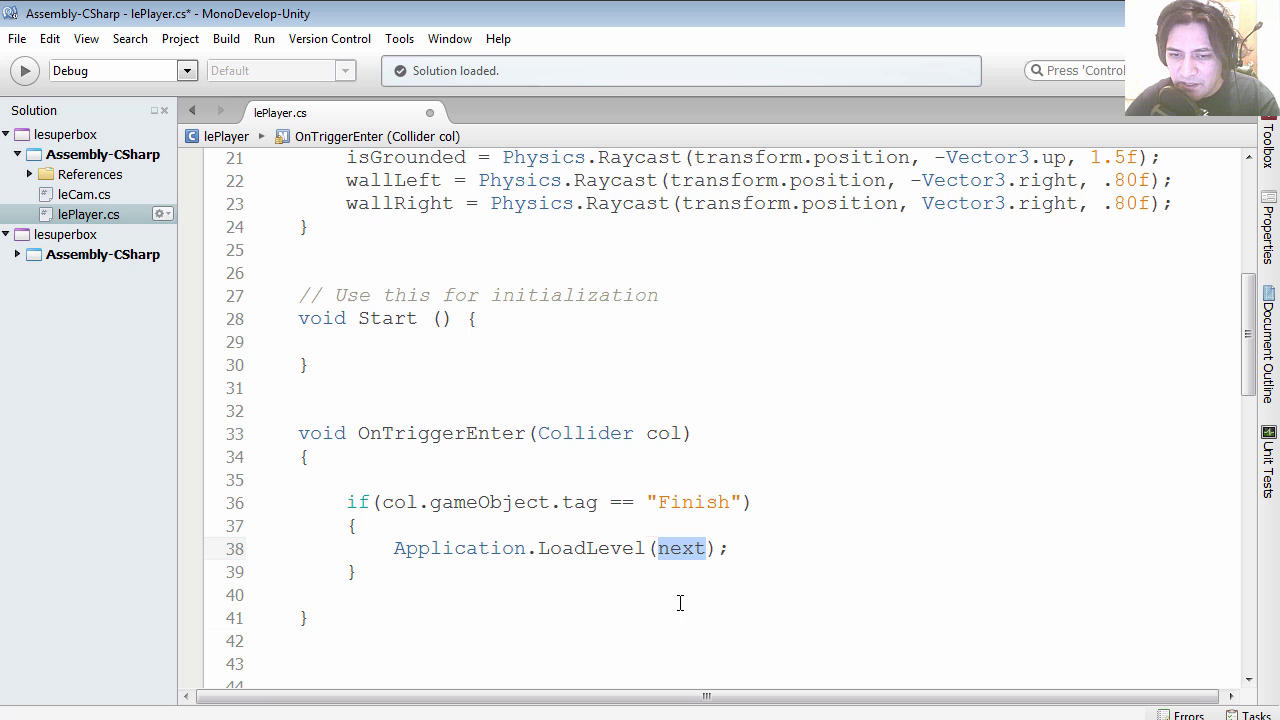
{"action": "scroll", "coordinate": [677, 610], "scroll_direction": "down", "scroll_amount": 1}
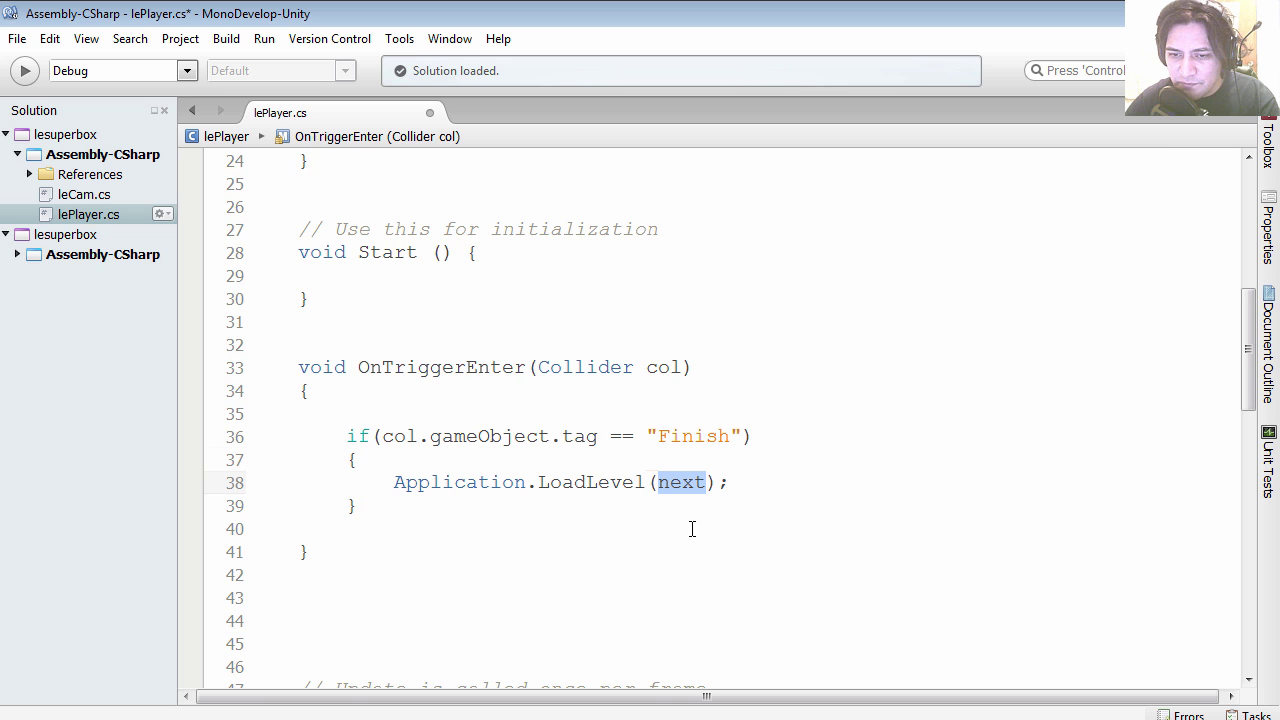
{"action": "scroll", "coordinate": [692, 529], "scroll_direction": "up", "scroll_amount": 5}
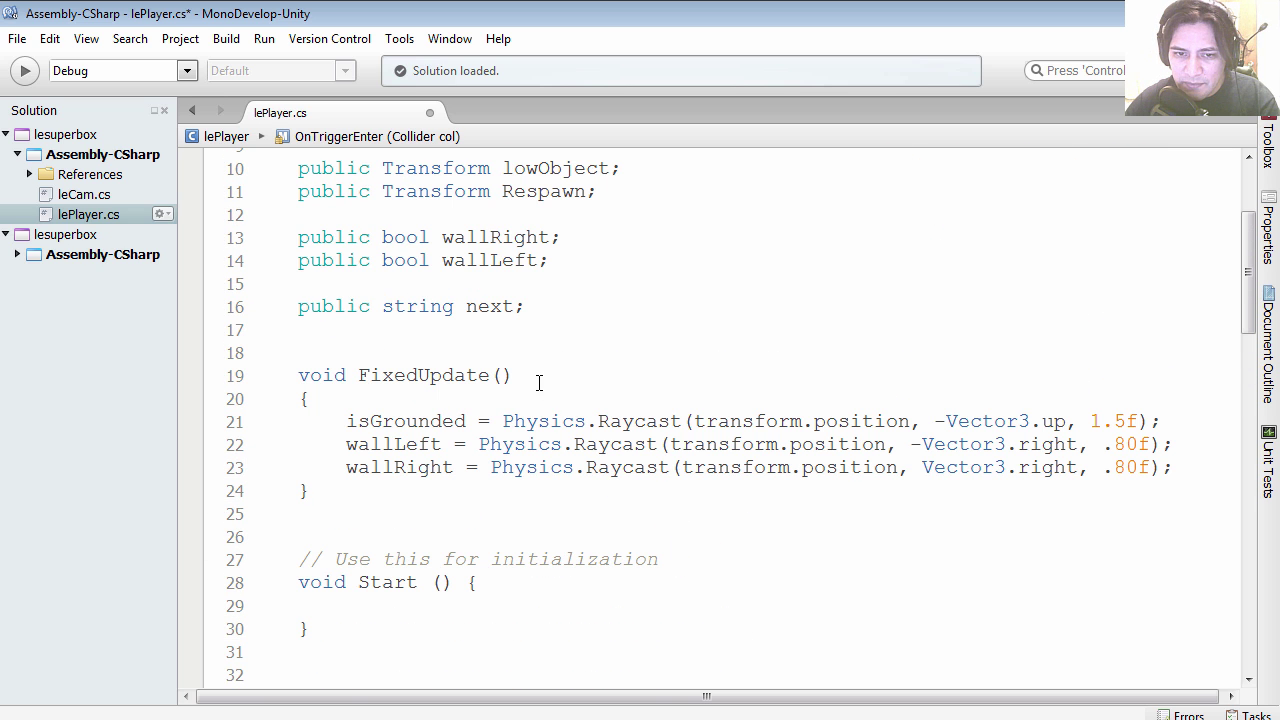
{"action": "left_click_drag", "start_coordinate": [544, 304], "coordinate": [302, 305]}
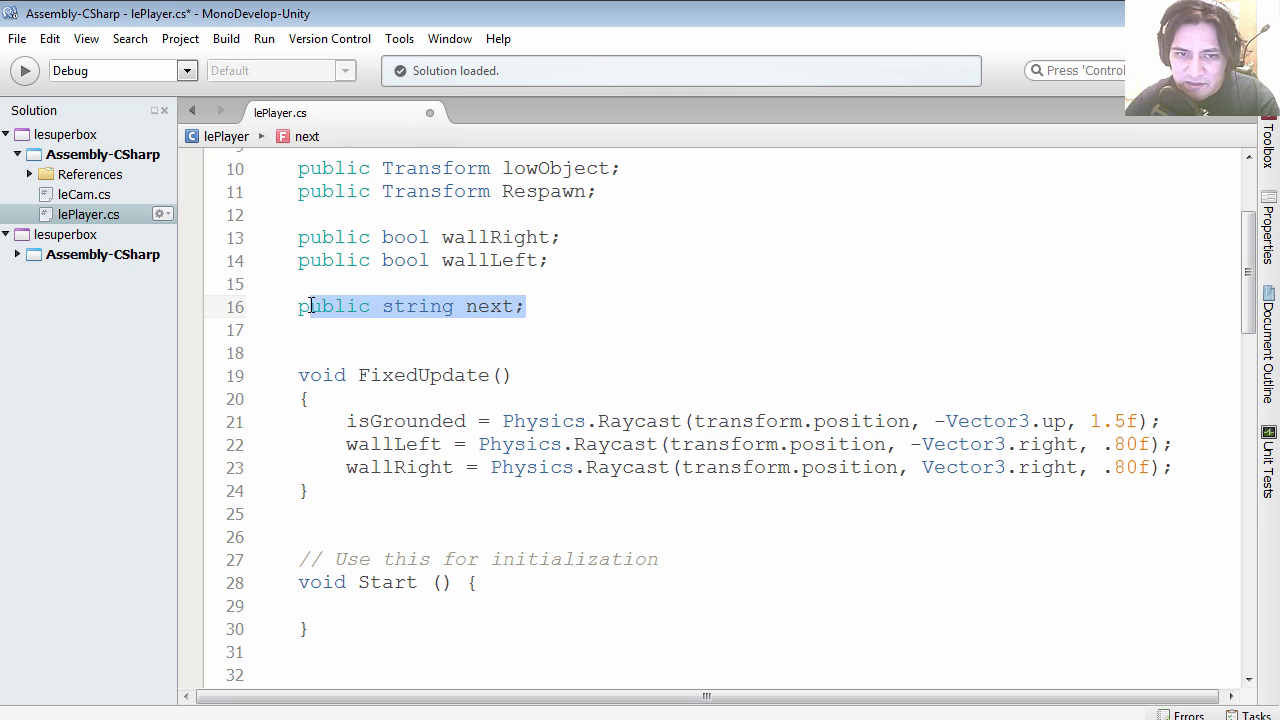
{"action": "left_click", "coordinate": [545, 305]}
{"action": "key", "text": "ctrl+s"}
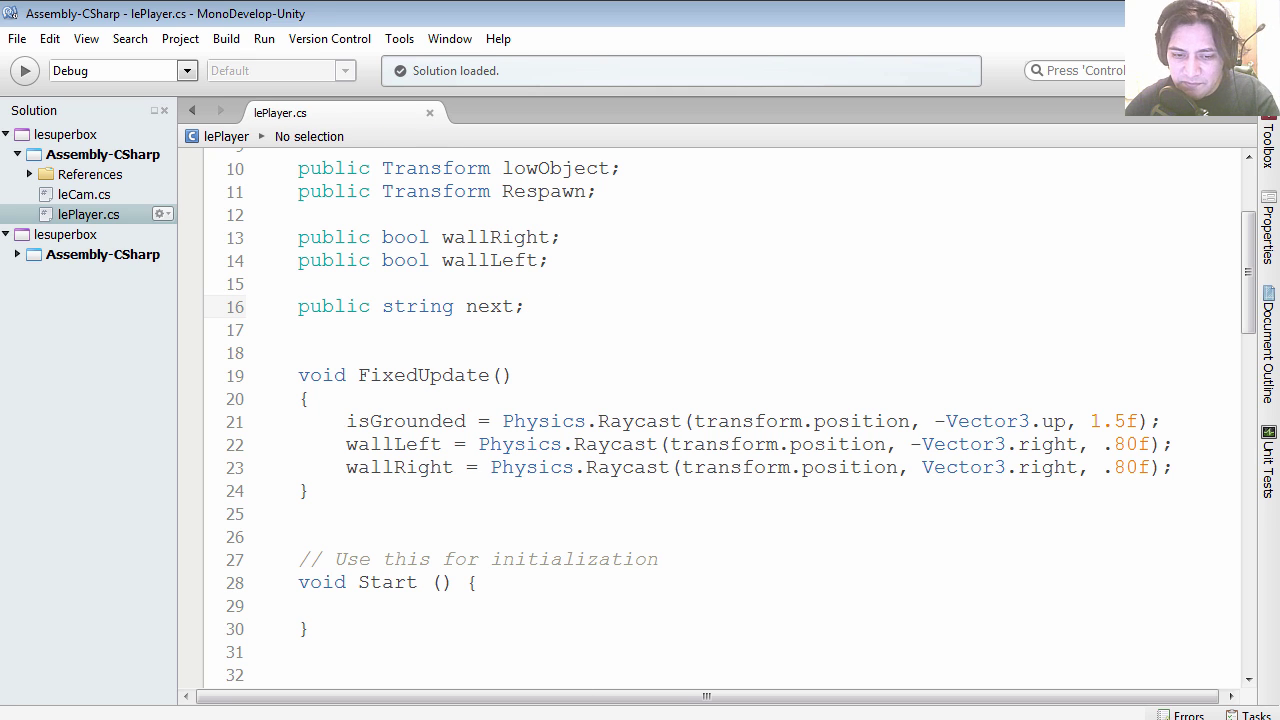
{"action": "key", "text": "alt+Tab"}
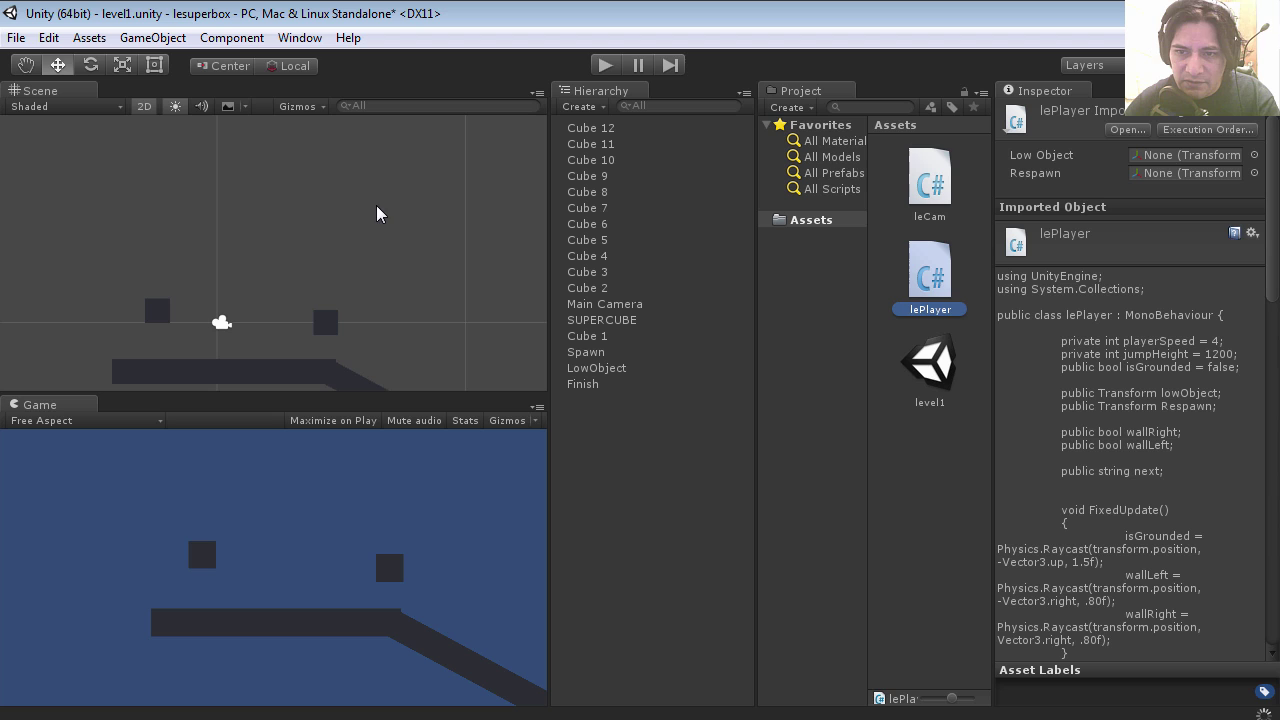
- Set SUPERCUBE's Le Player Next field to level2 and save the level1 scene
{"action": "left_click", "coordinate": [160, 311]}
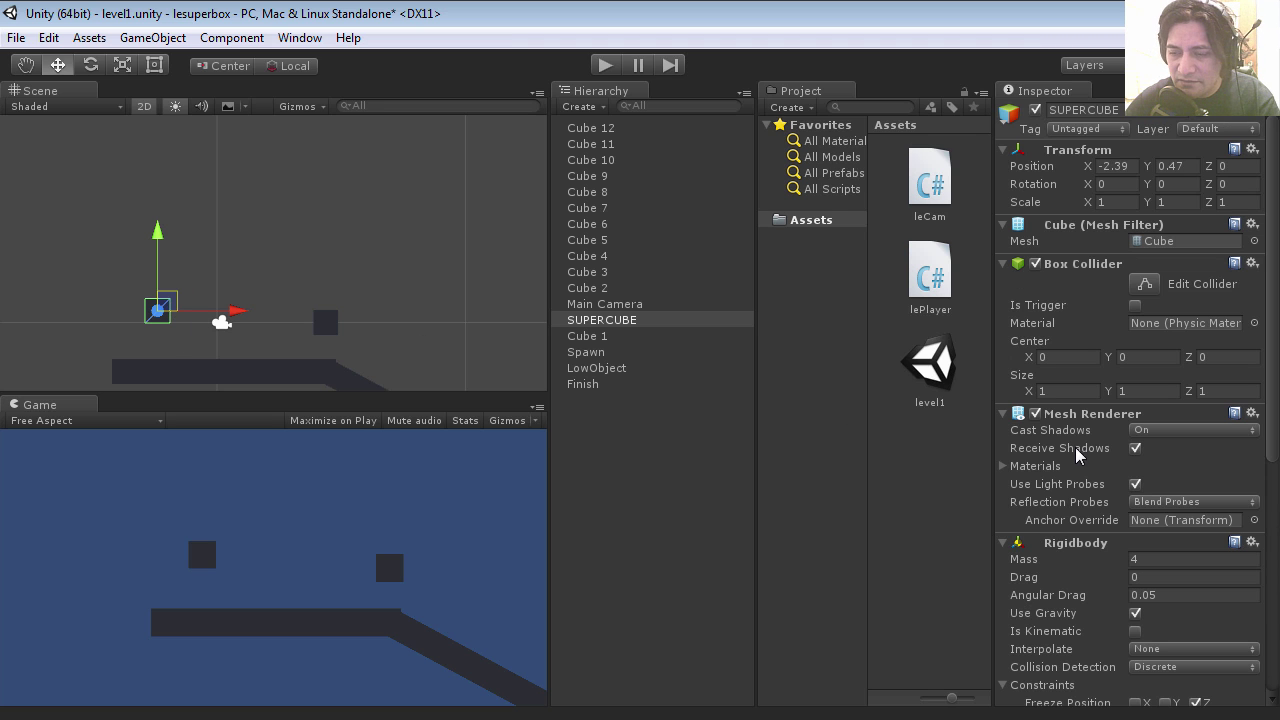
{"action": "left_click_drag", "start_coordinate": [1275, 368], "coordinate": [1275, 617]}
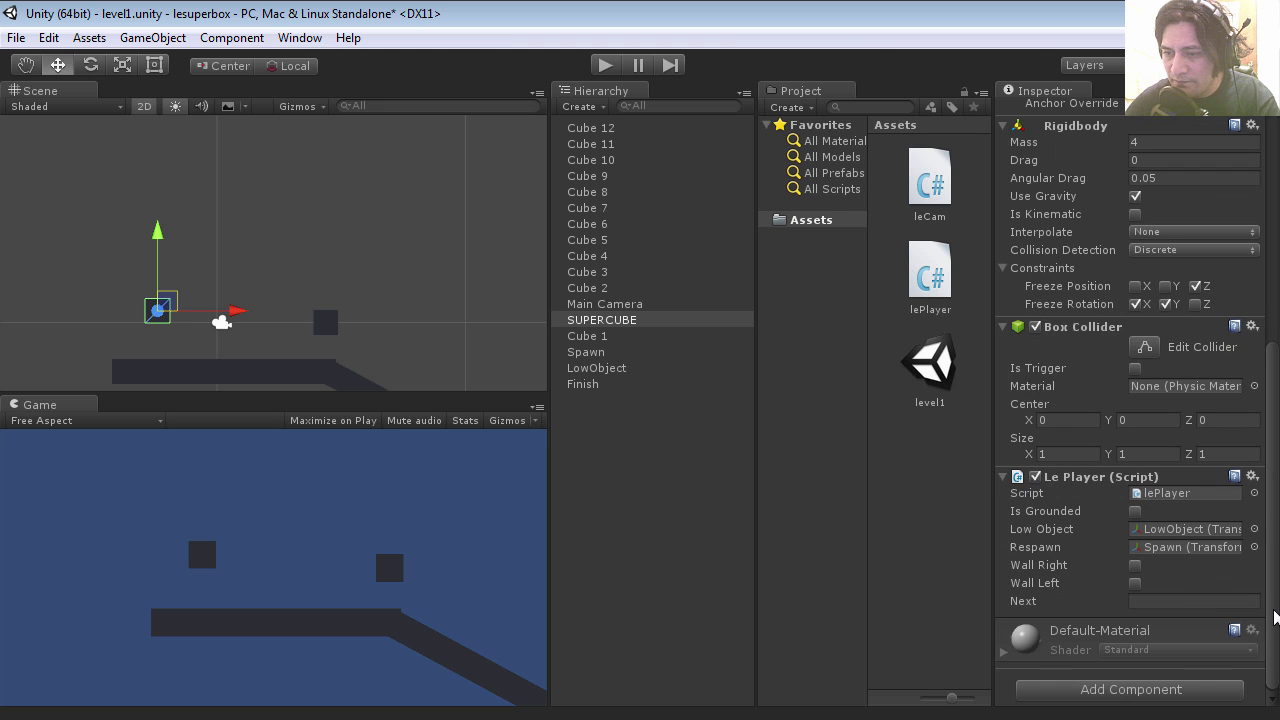
{"action": "left_click", "coordinate": [1152, 601]}
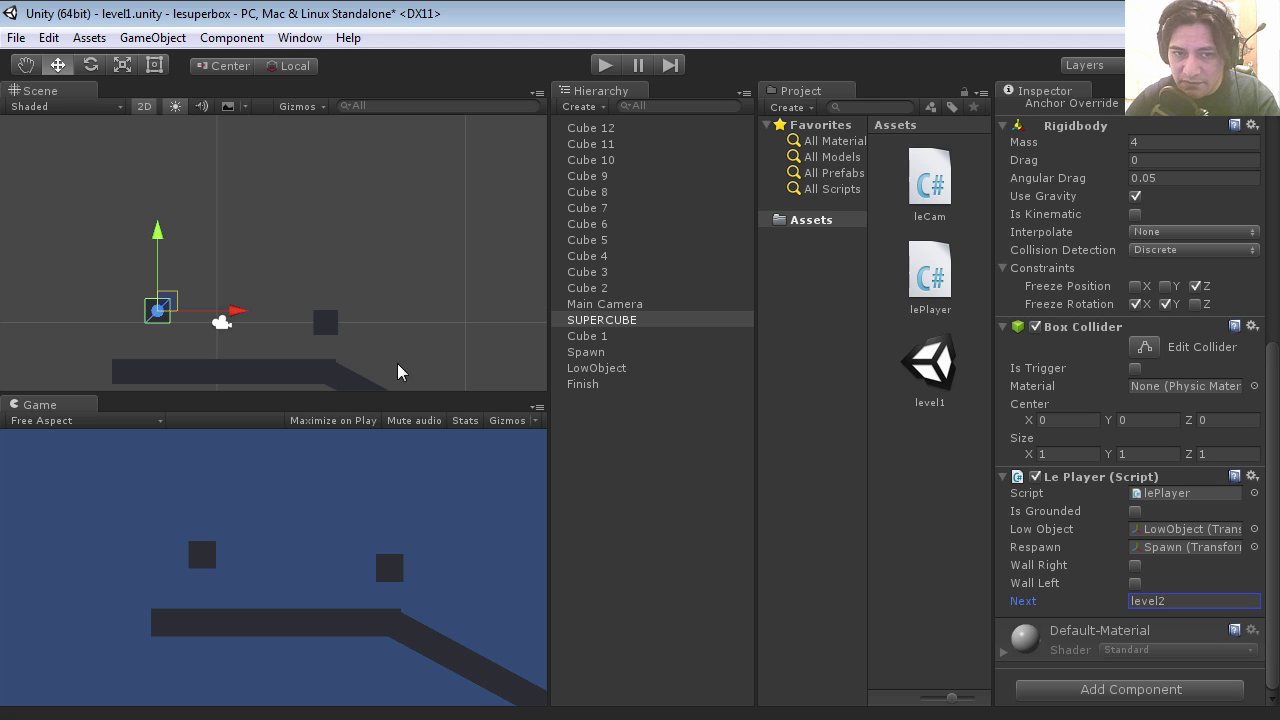
{"action": "left_click", "coordinate": [361, 270]}
{"action": "key", "text": "ctrl+s"}
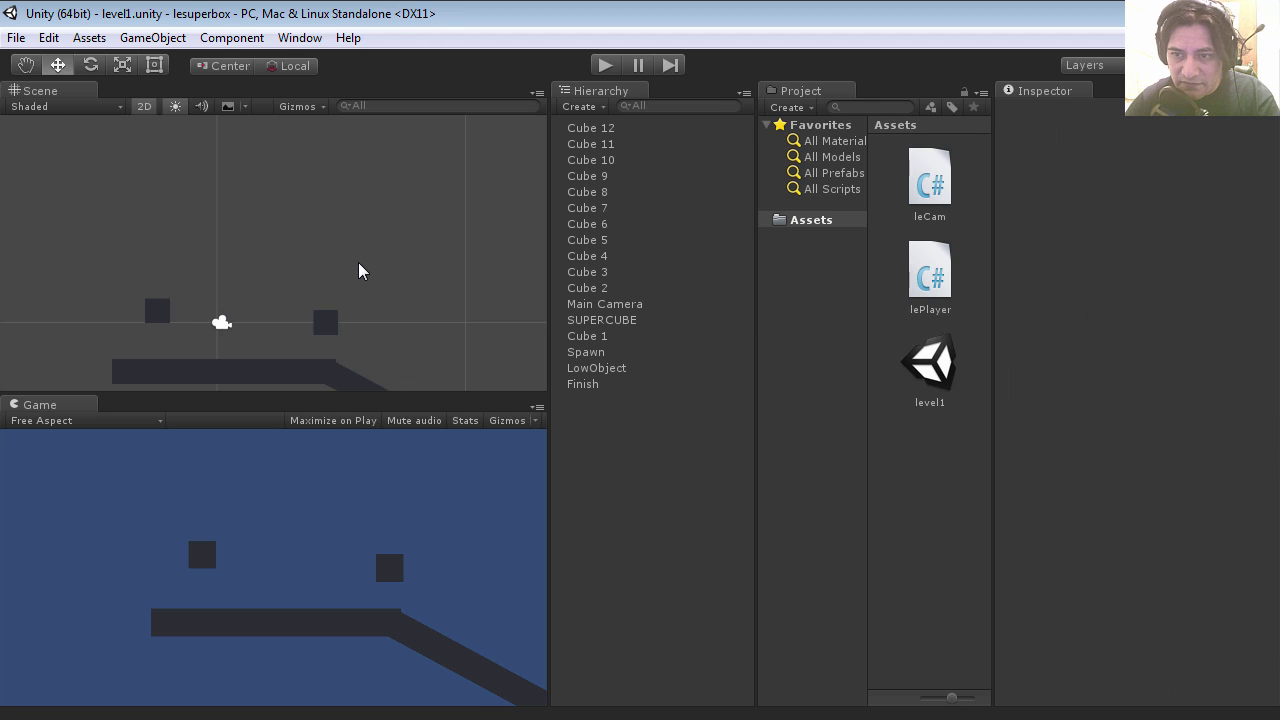
- Save the current scene under the new name level2
{"action": "left_click", "coordinate": [933, 368]}
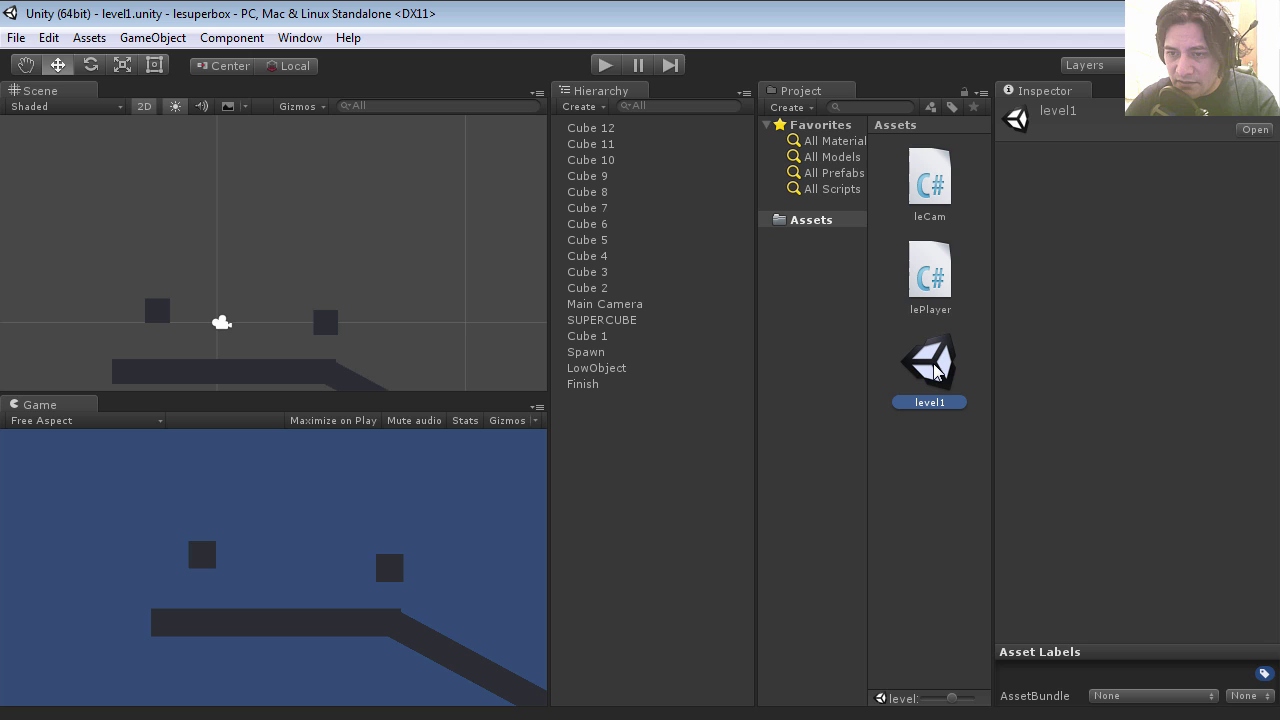
{"action": "left_click", "coordinate": [16, 38]}
{"action": "left_click", "coordinate": [118, 137]}
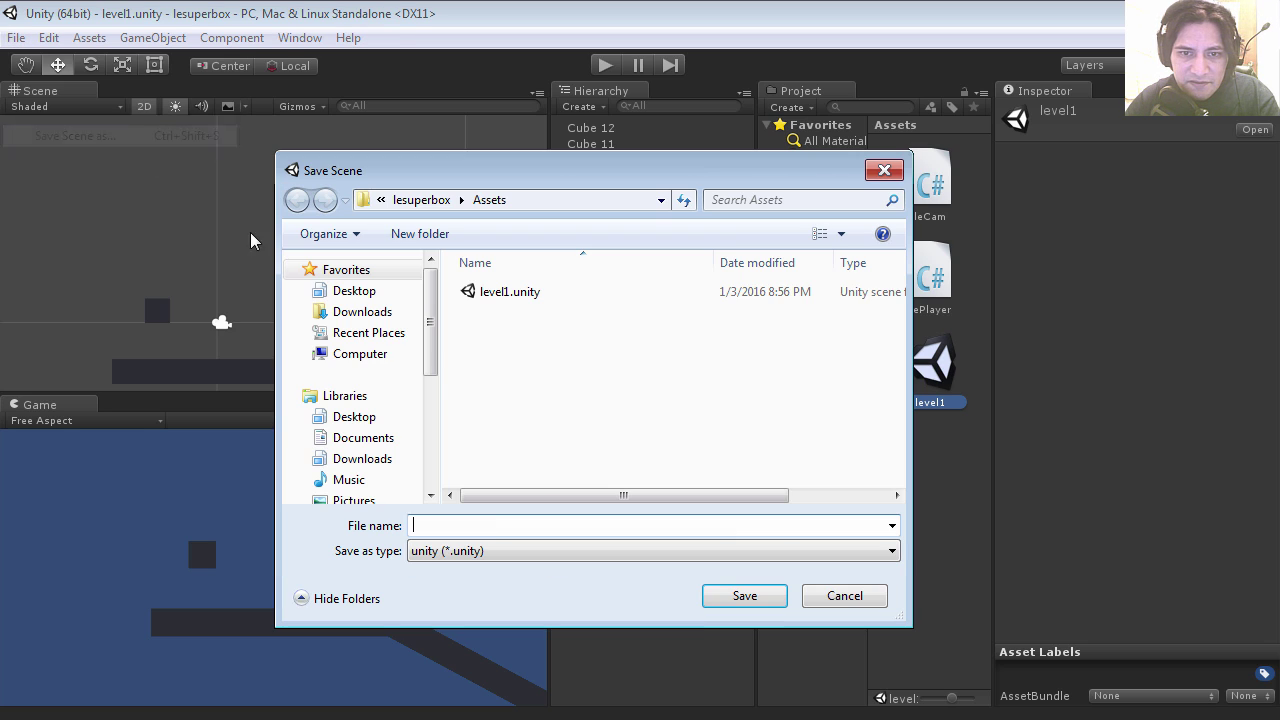
{"action": "type", "text": "leve"}
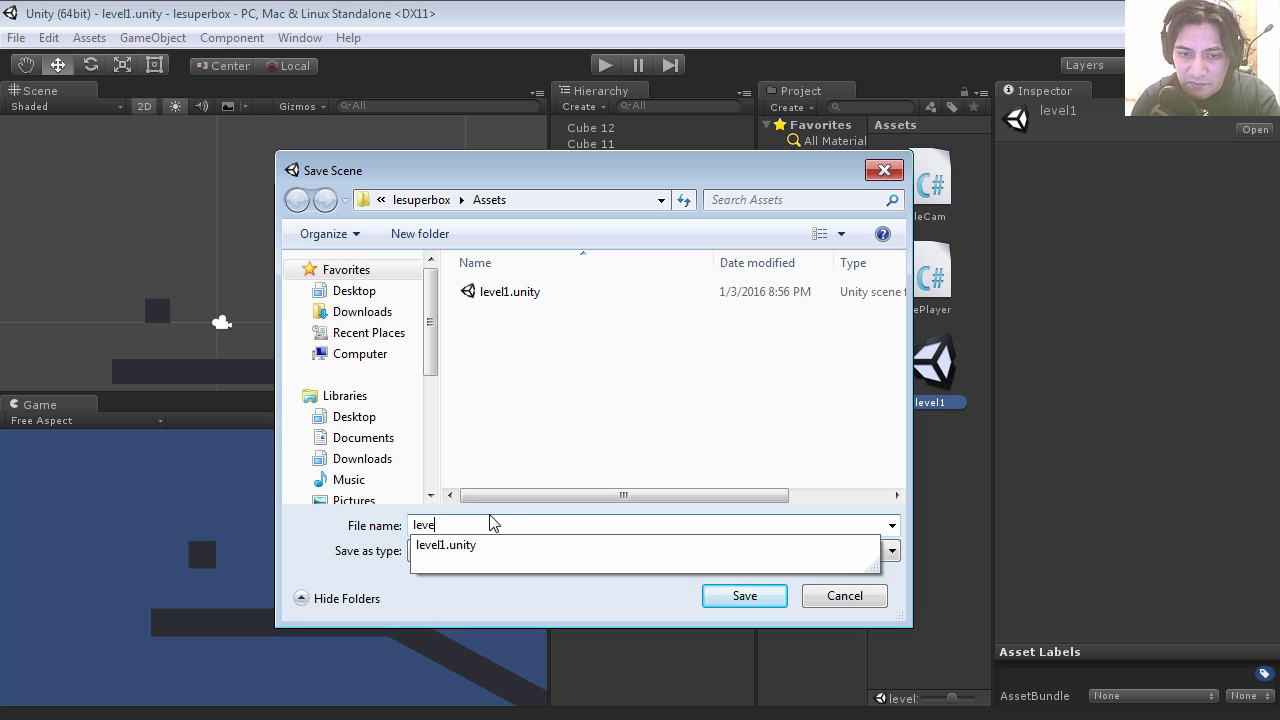
{"action": "type", "text": "l2"}
{"action": "key", "text": "Return"}
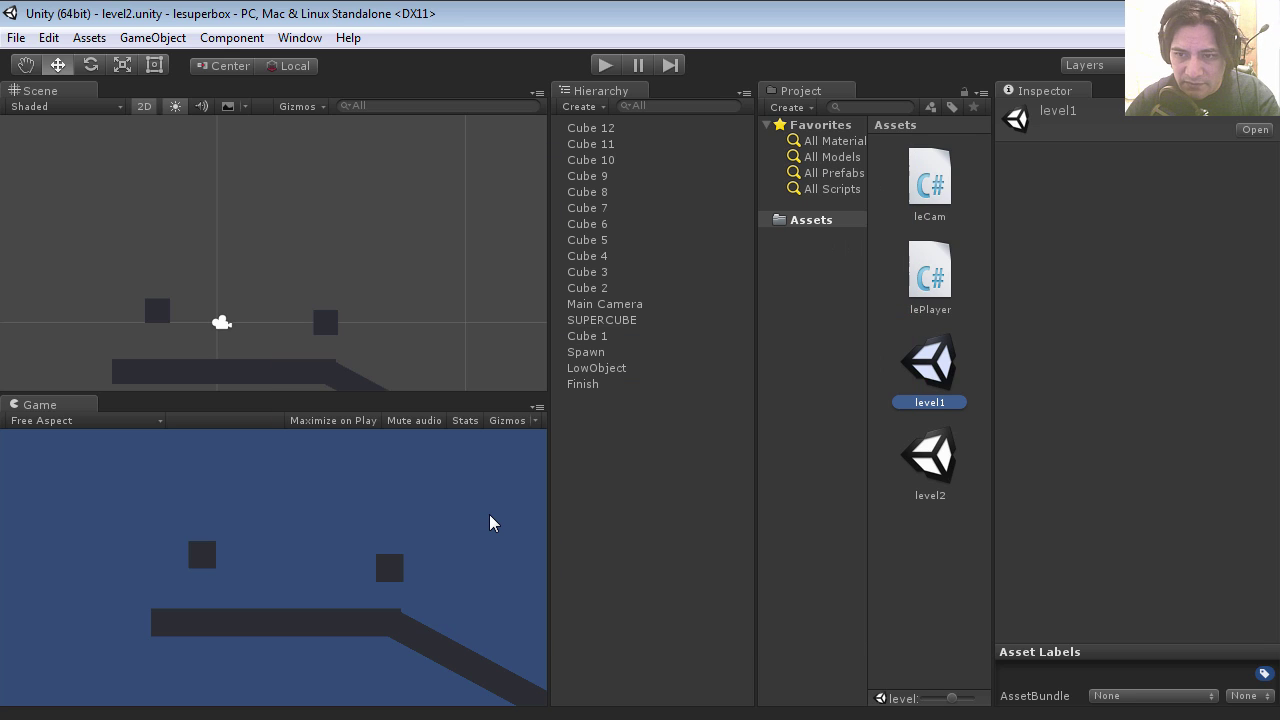
- Give level2's Main Camera a bright green background (R 40, G 219, B 56) and save
{"action": "left_click", "coordinate": [940, 453]}
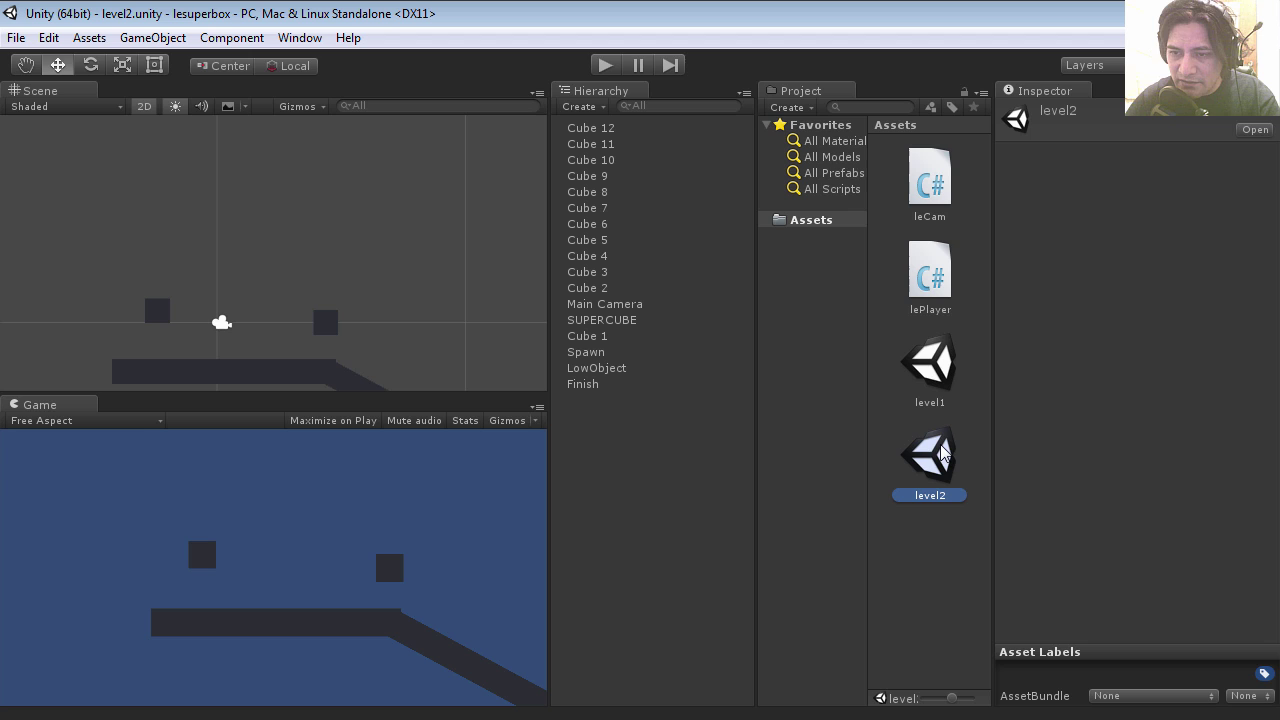
{"action": "left_click", "coordinate": [214, 324]}
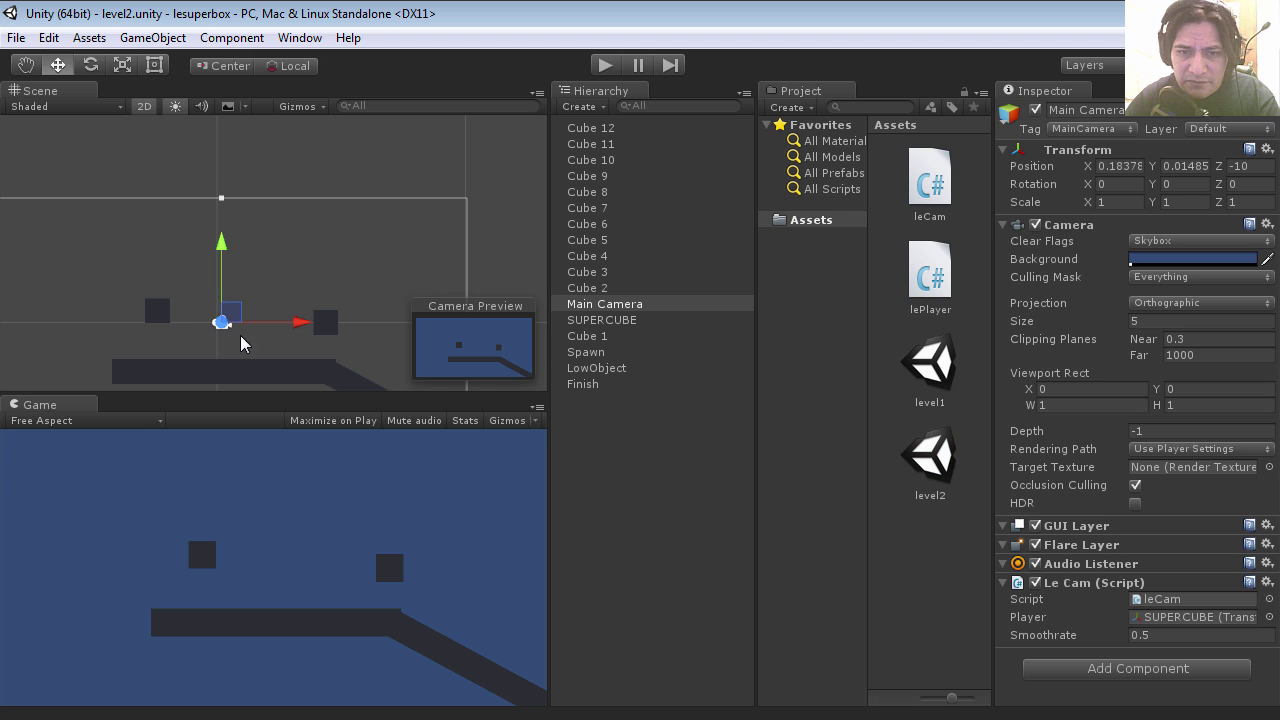
{"action": "left_click", "coordinate": [1148, 262]}
{"action": "left_click", "coordinate": [183, 173]}
{"action": "left_click", "coordinate": [143, 139]}
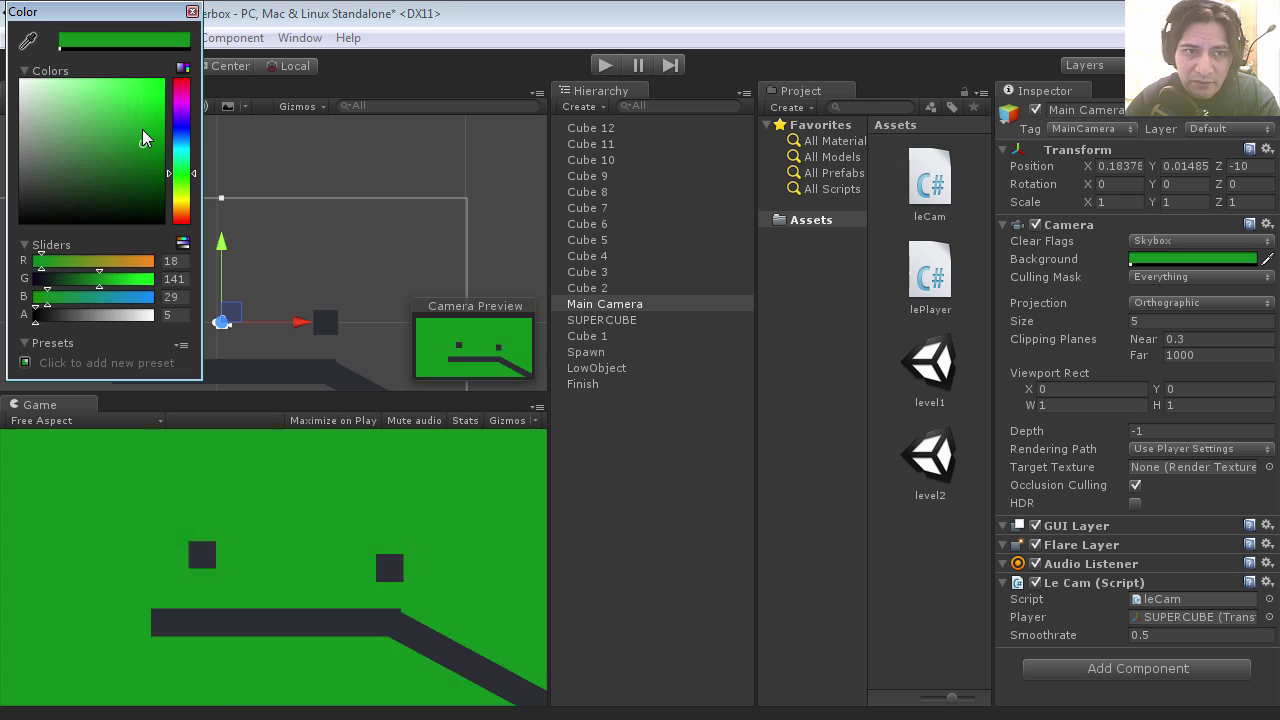
{"action": "left_click_drag", "start_coordinate": [143, 139], "coordinate": [134, 102]}
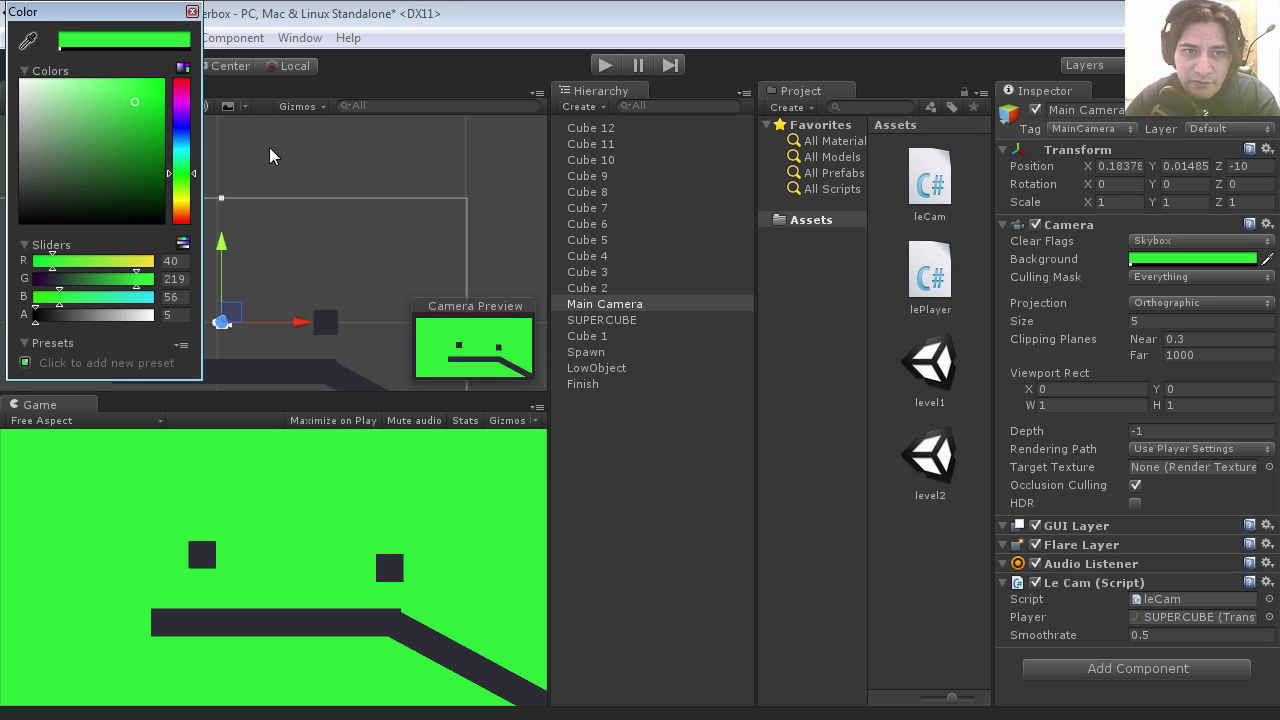
{"action": "left_click", "coordinate": [310, 160]}
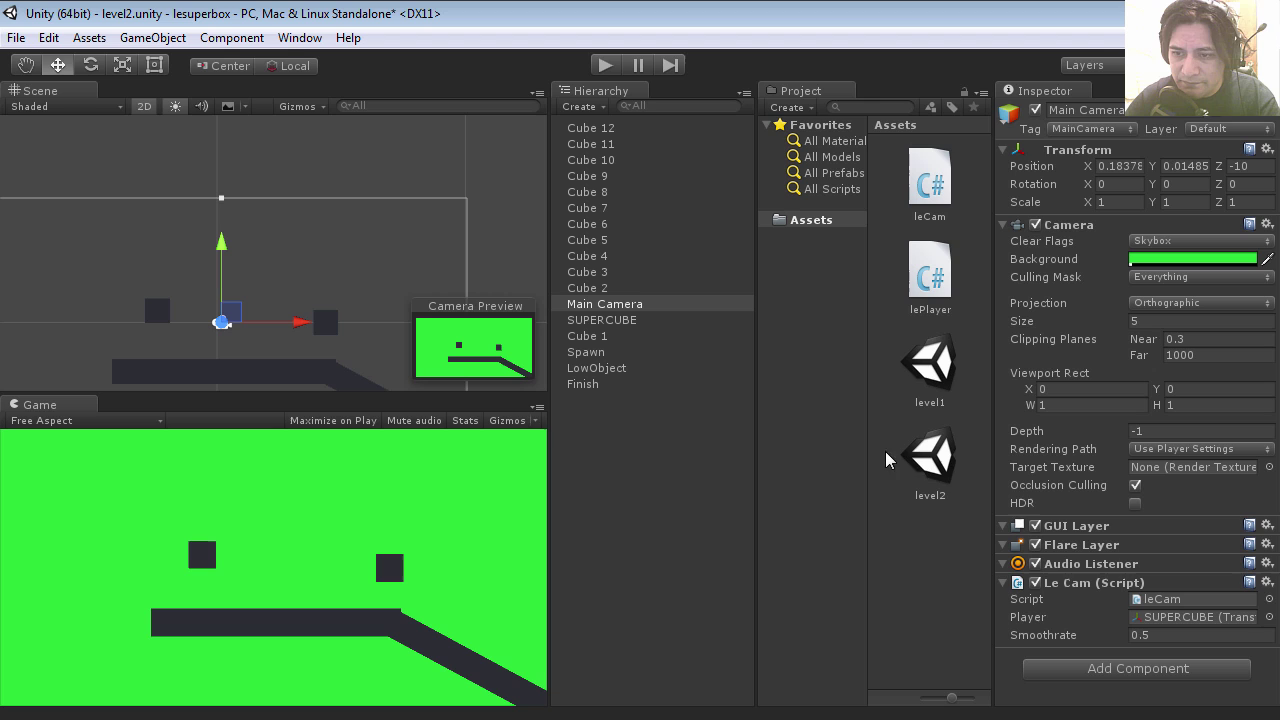
{"action": "double_click", "coordinate": [940, 465]}
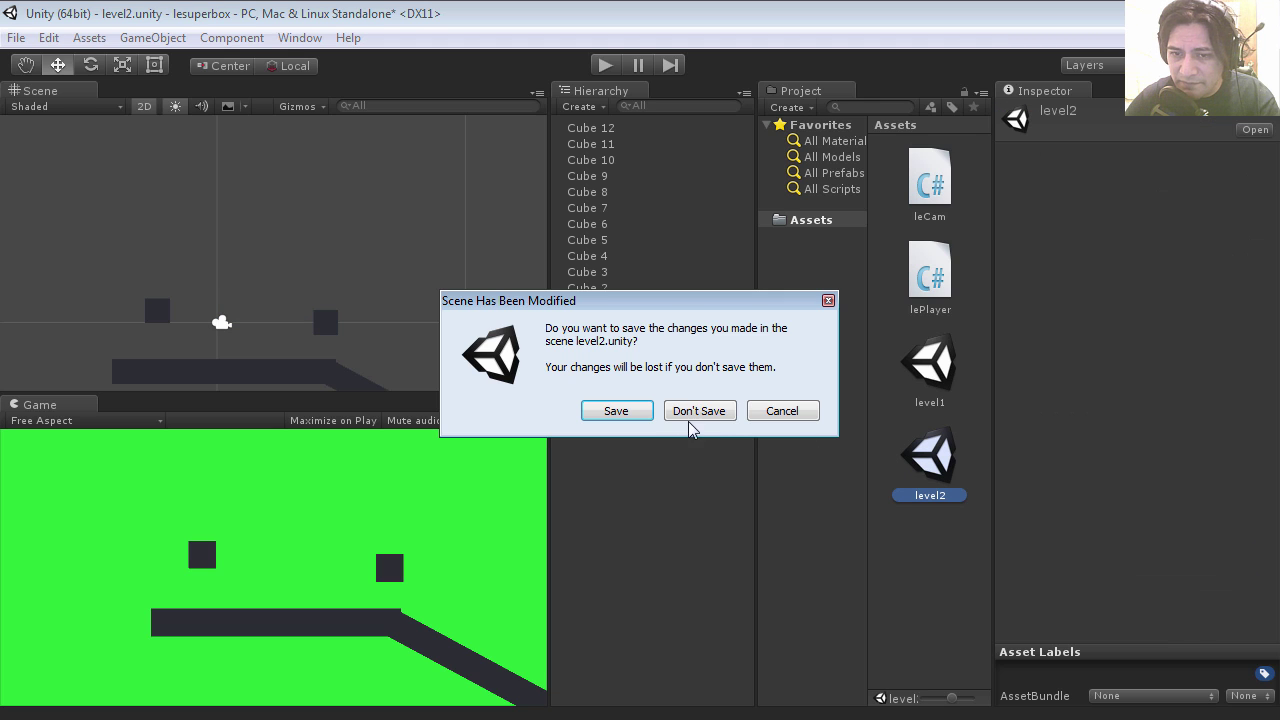
{"action": "left_click", "coordinate": [634, 415]}
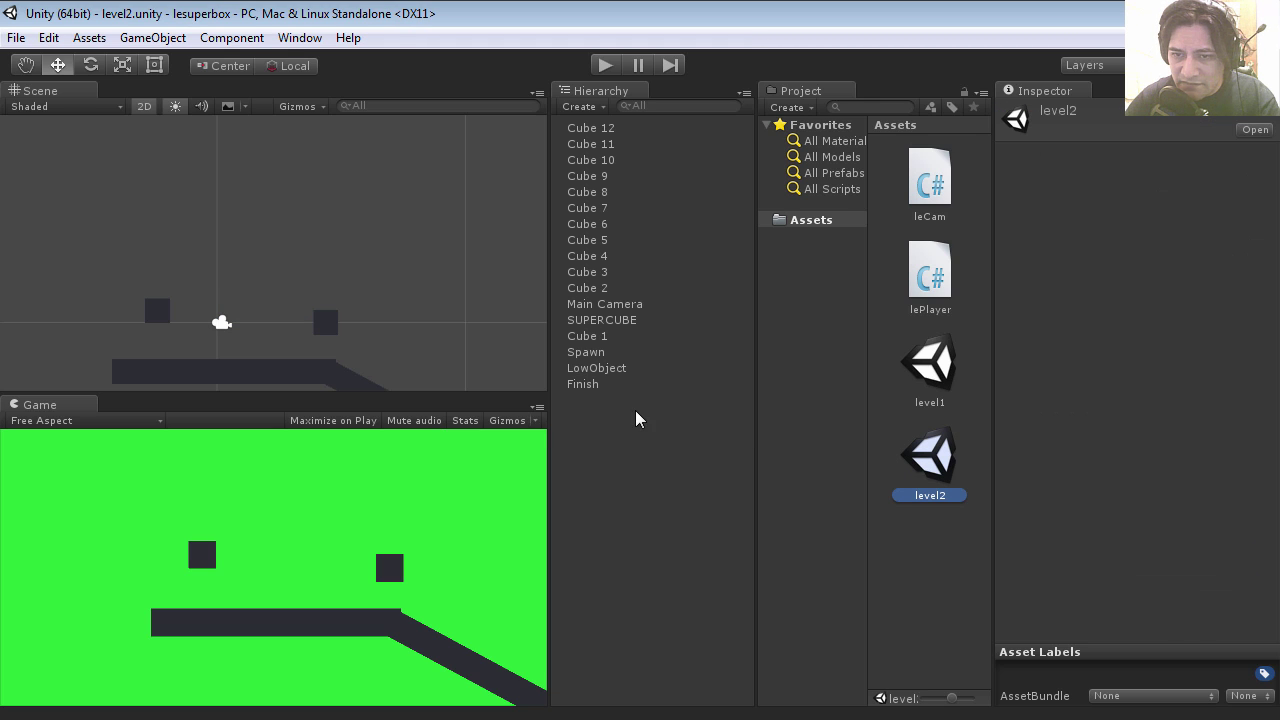
- In level1, enable Is Trigger on the Finish cube's collider
{"action": "double_click", "coordinate": [940, 375]}
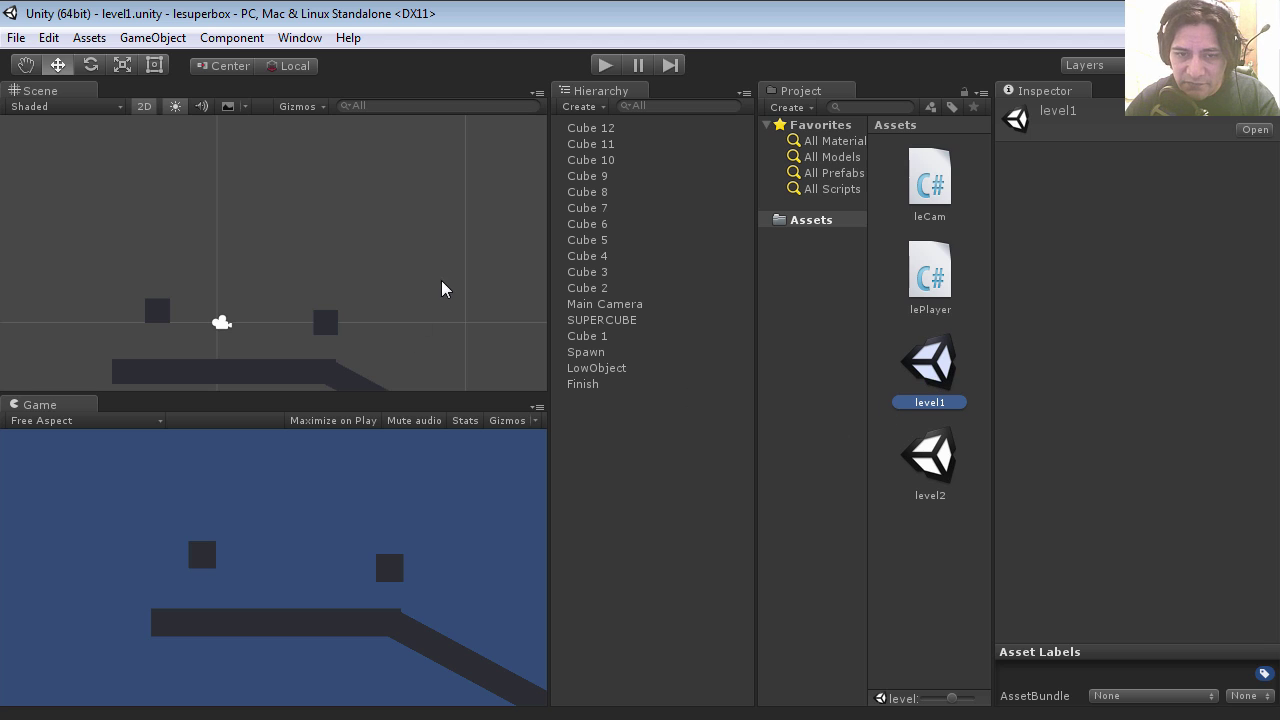
{"action": "middle_click_drag", "start_coordinate": [443, 286], "coordinate": [369, 288]}
{"action": "left_click", "coordinate": [284, 282]}
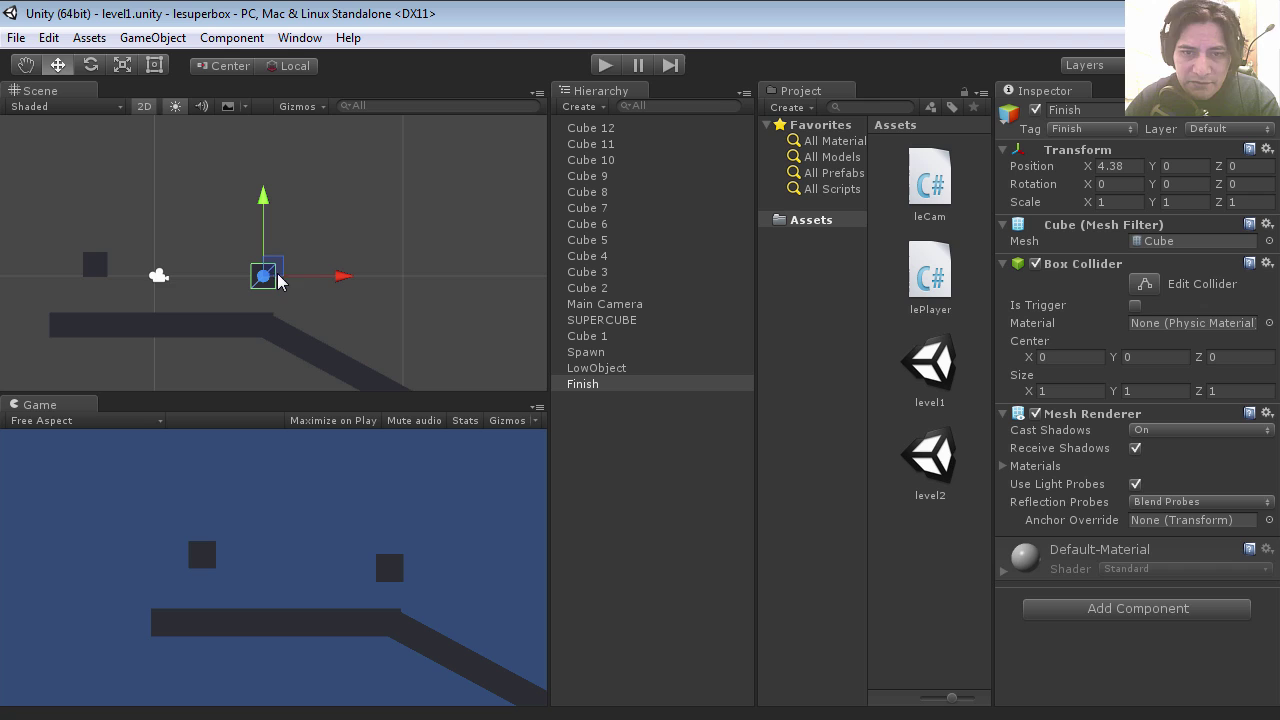
{"action": "left_click", "coordinate": [1135, 306]}
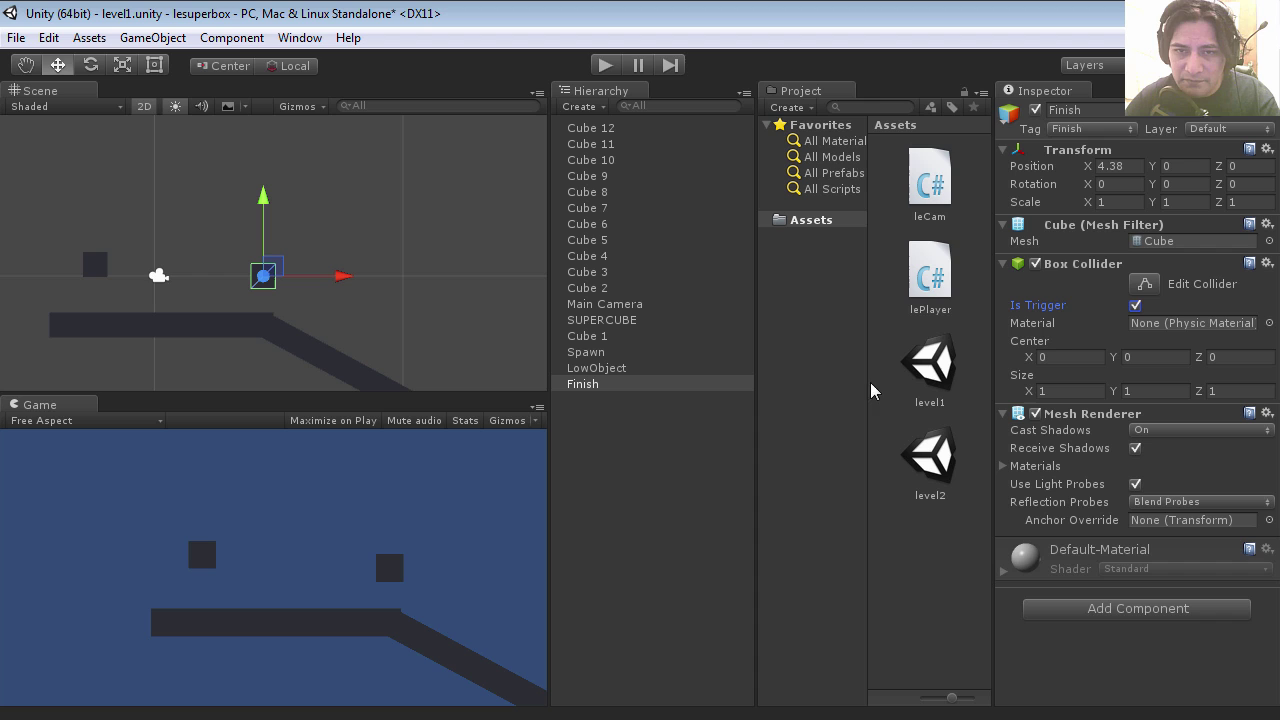
- Play-test level1, moving the player onto the Finish cube to trigger the level2 load
{"action": "left_click", "coordinate": [606, 66]}
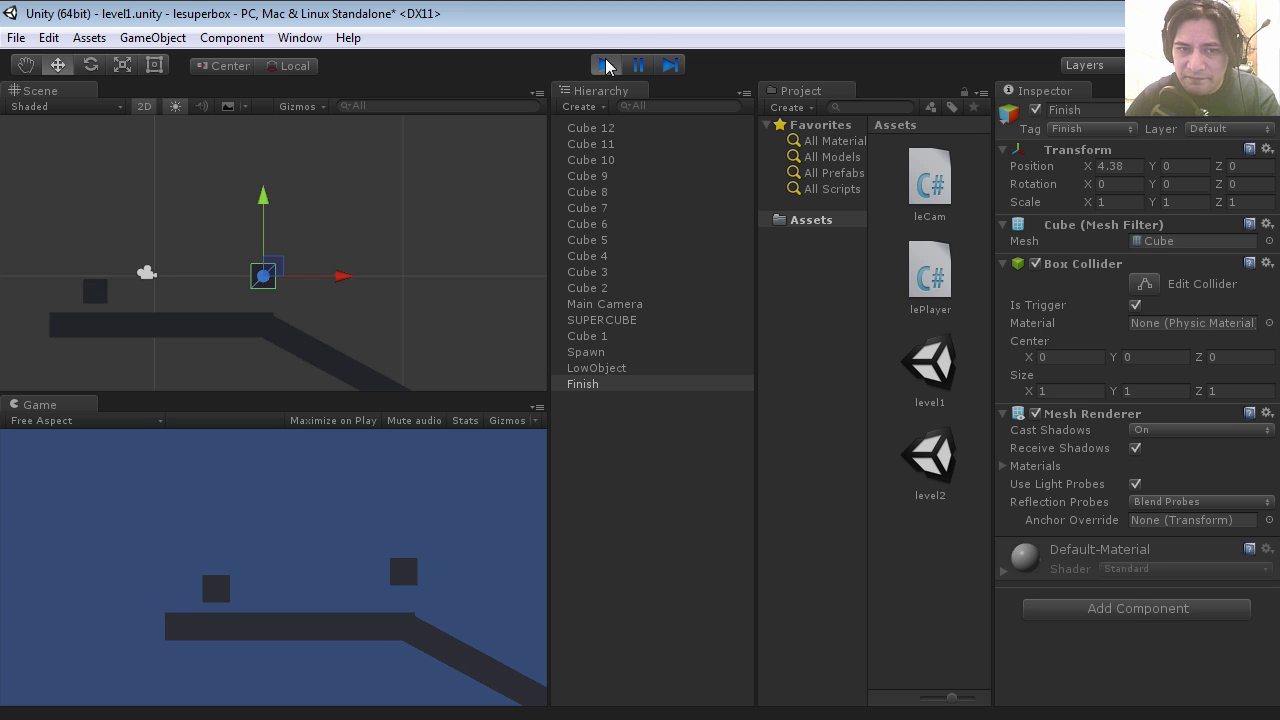
{"action": "key", "text": "Right"}
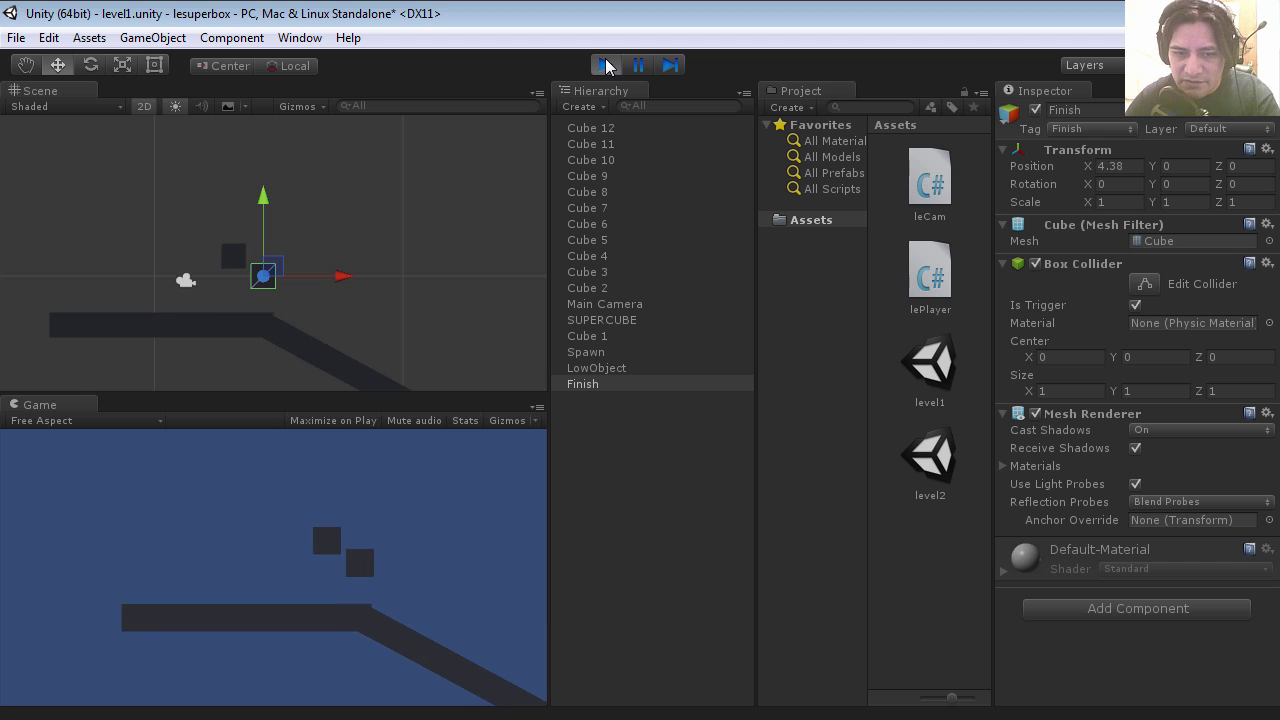
{"action": "key", "text": "space"}
{"action": "key", "text": "Left"}
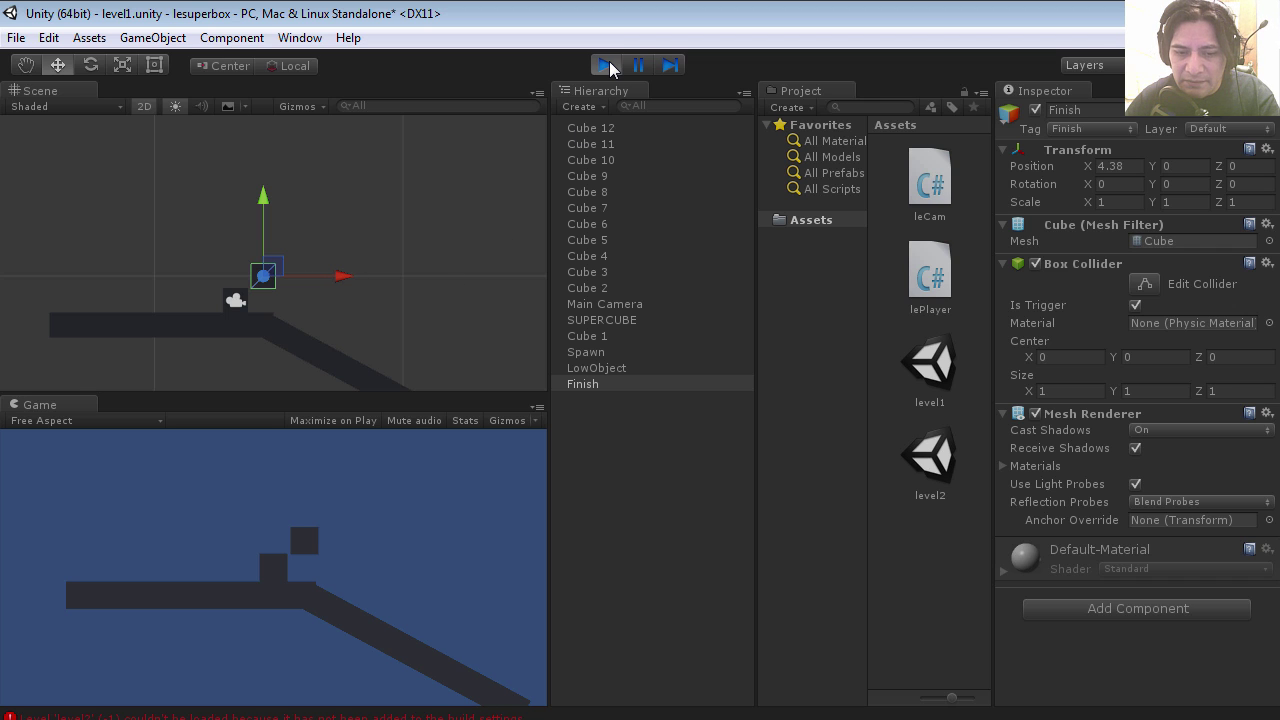
- Stop the play-test and save the changes to level1
{"action": "left_click", "coordinate": [607, 65]}
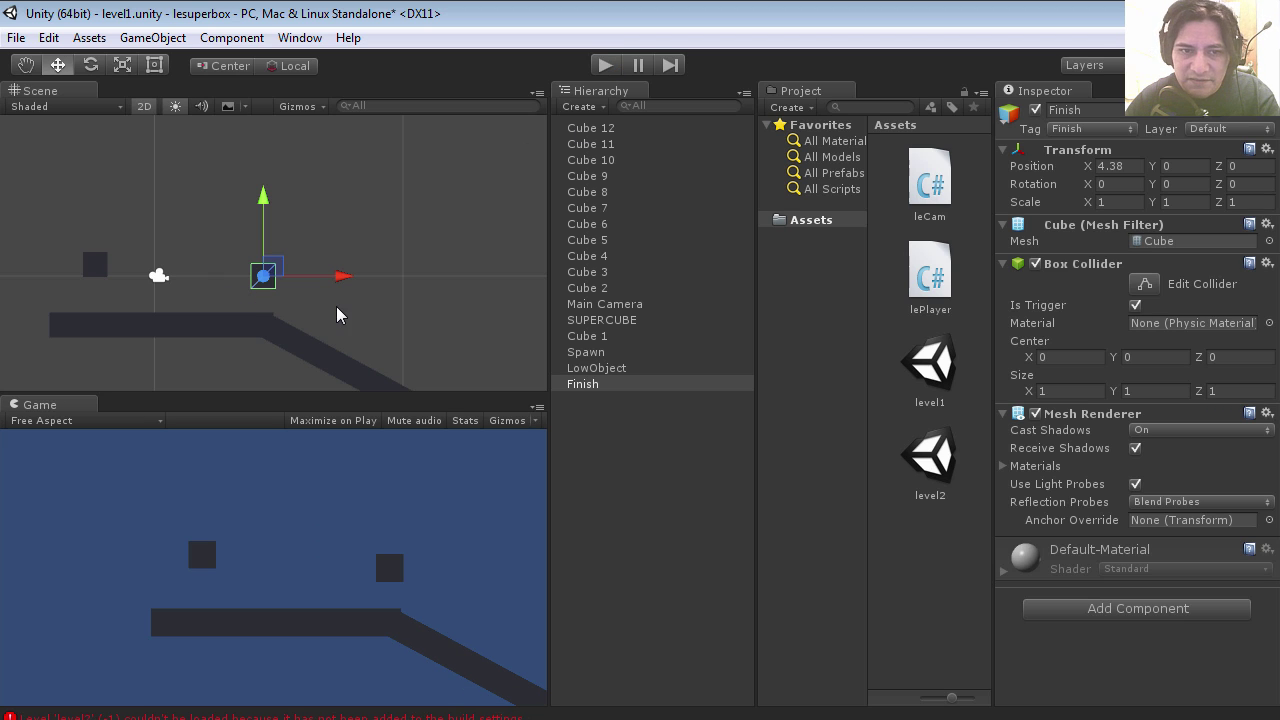
{"action": "double_click", "coordinate": [936, 375]}
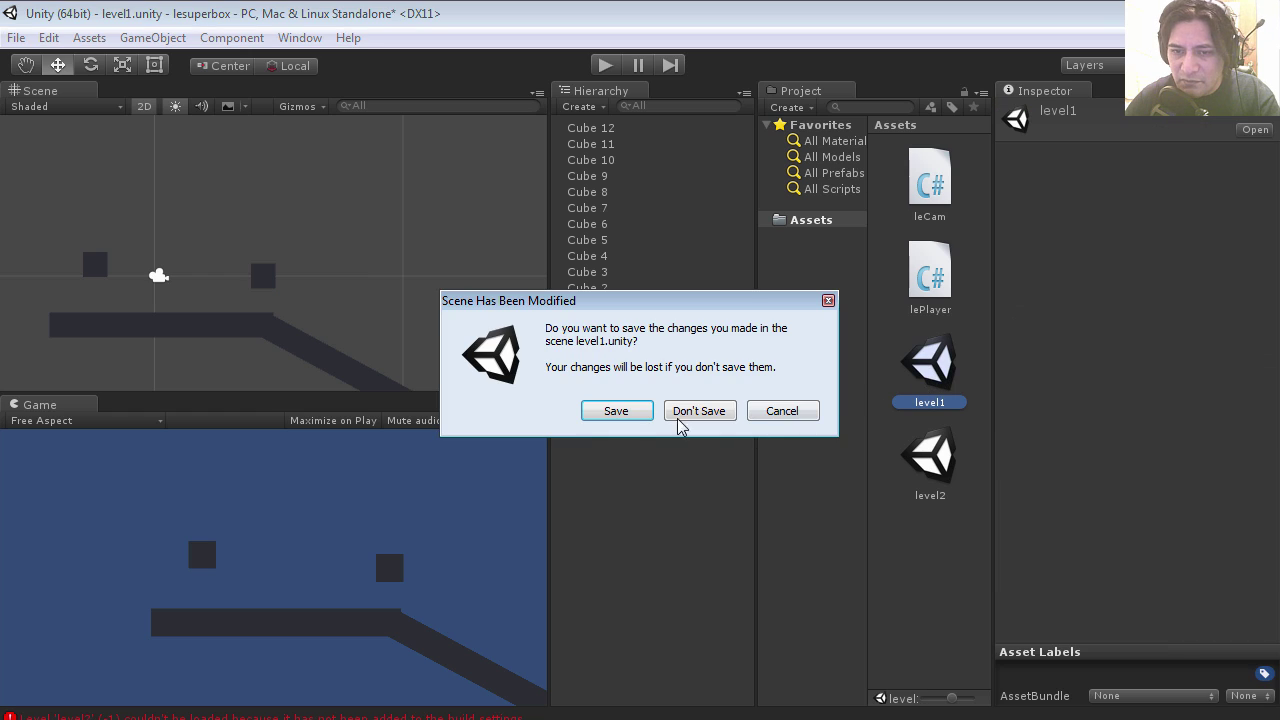
{"action": "left_click", "coordinate": [633, 414]}
- In Build Settings, add level1 as scene 0 and level2 as scene 1
{"action": "left_click", "coordinate": [16, 37]}
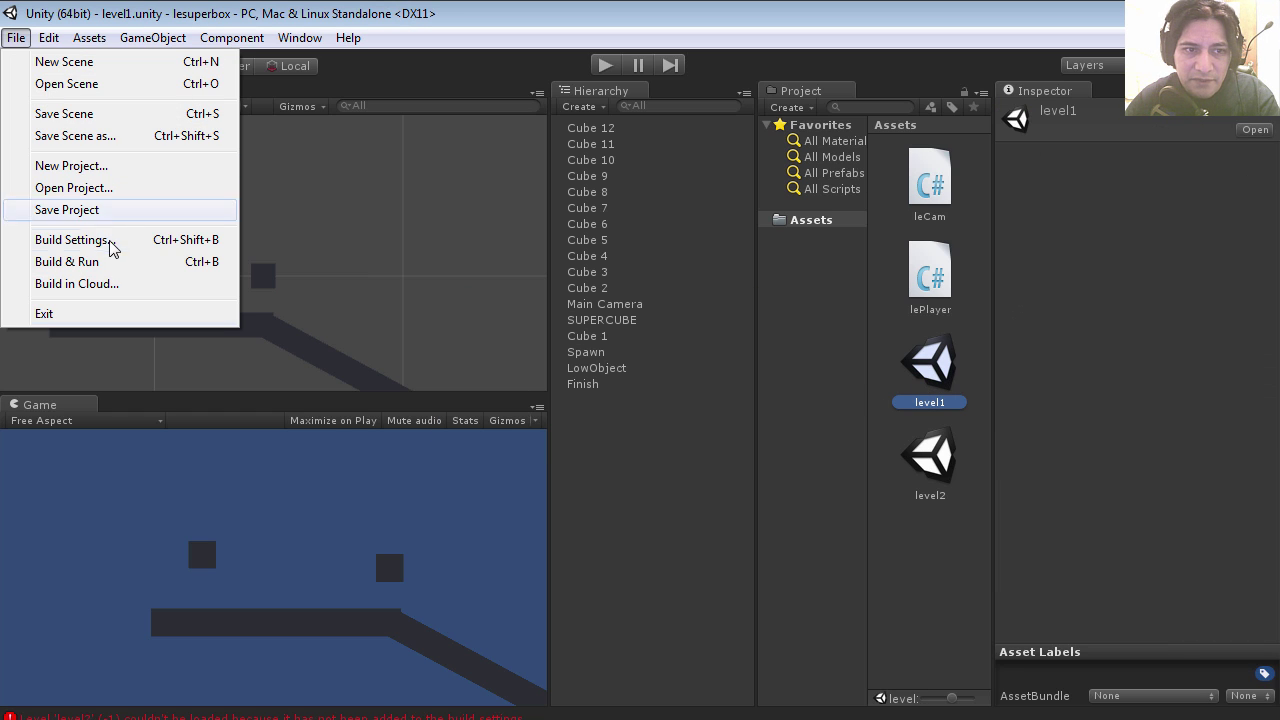
{"action": "left_click", "coordinate": [112, 244]}
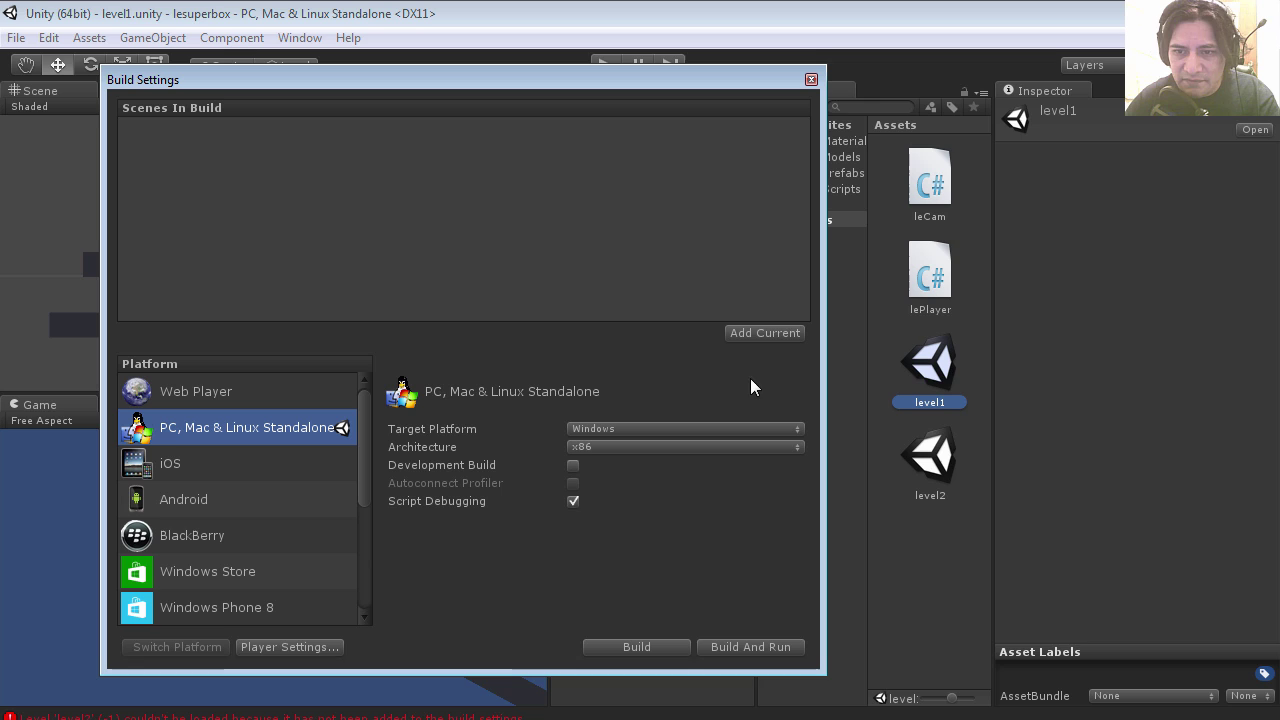
{"action": "left_click", "coordinate": [765, 335]}
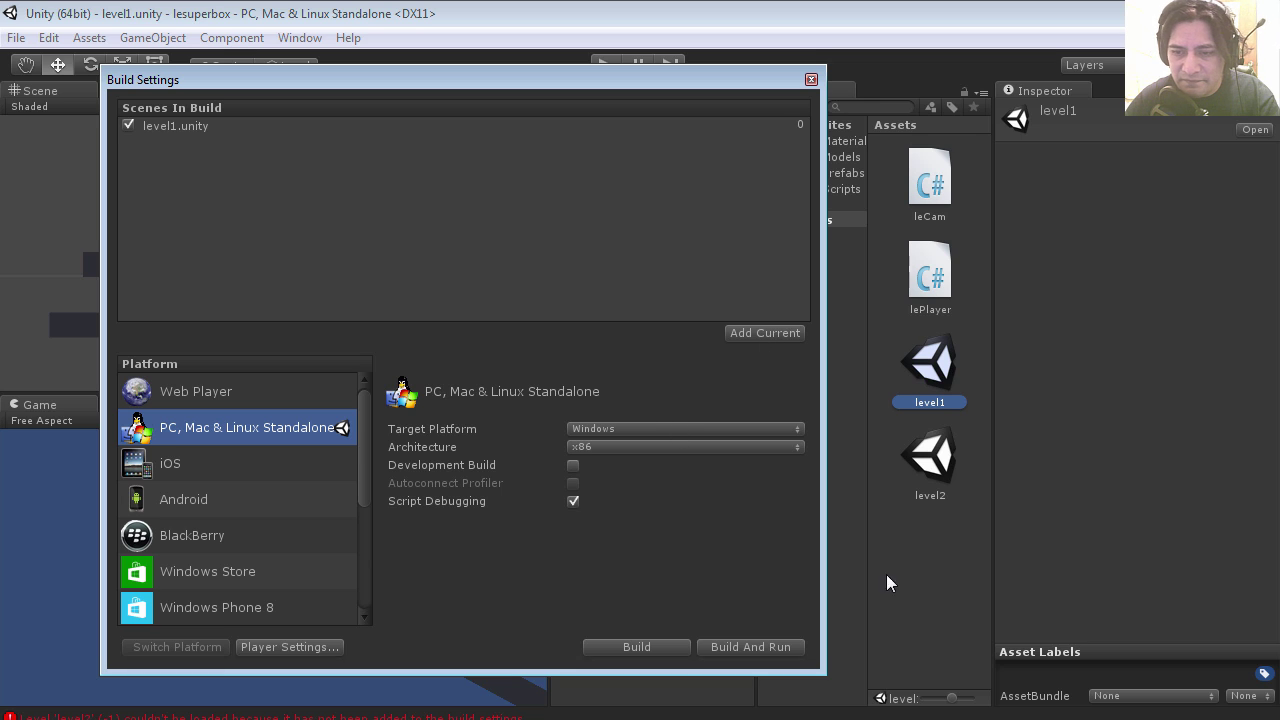
{"action": "double_click", "coordinate": [937, 469]}
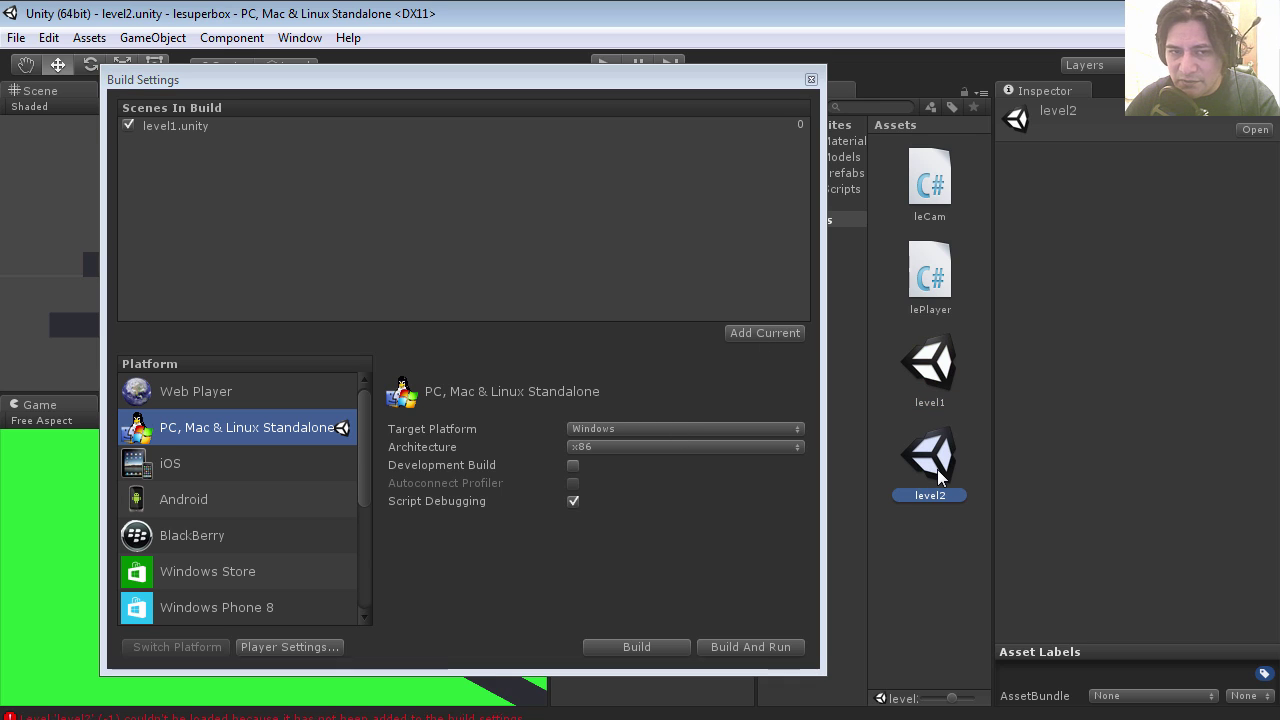
{"action": "left_click", "coordinate": [762, 335]}
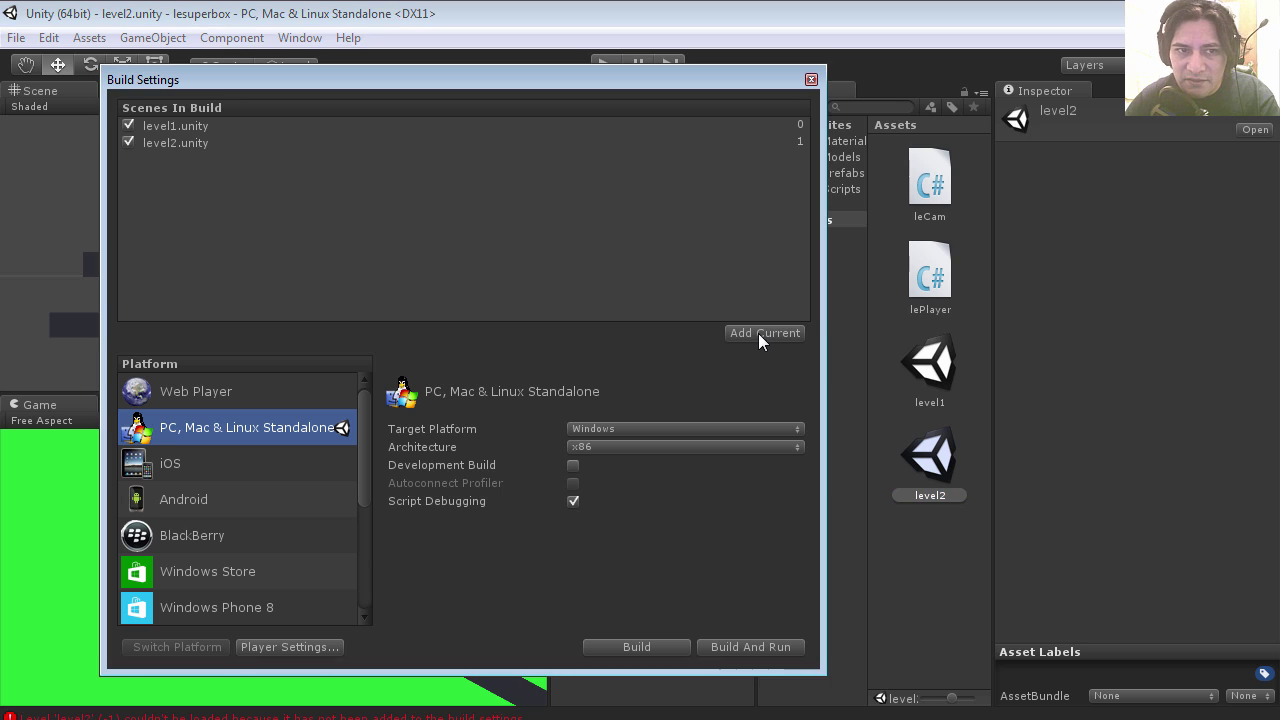
{"action": "left_click", "coordinate": [811, 79]}
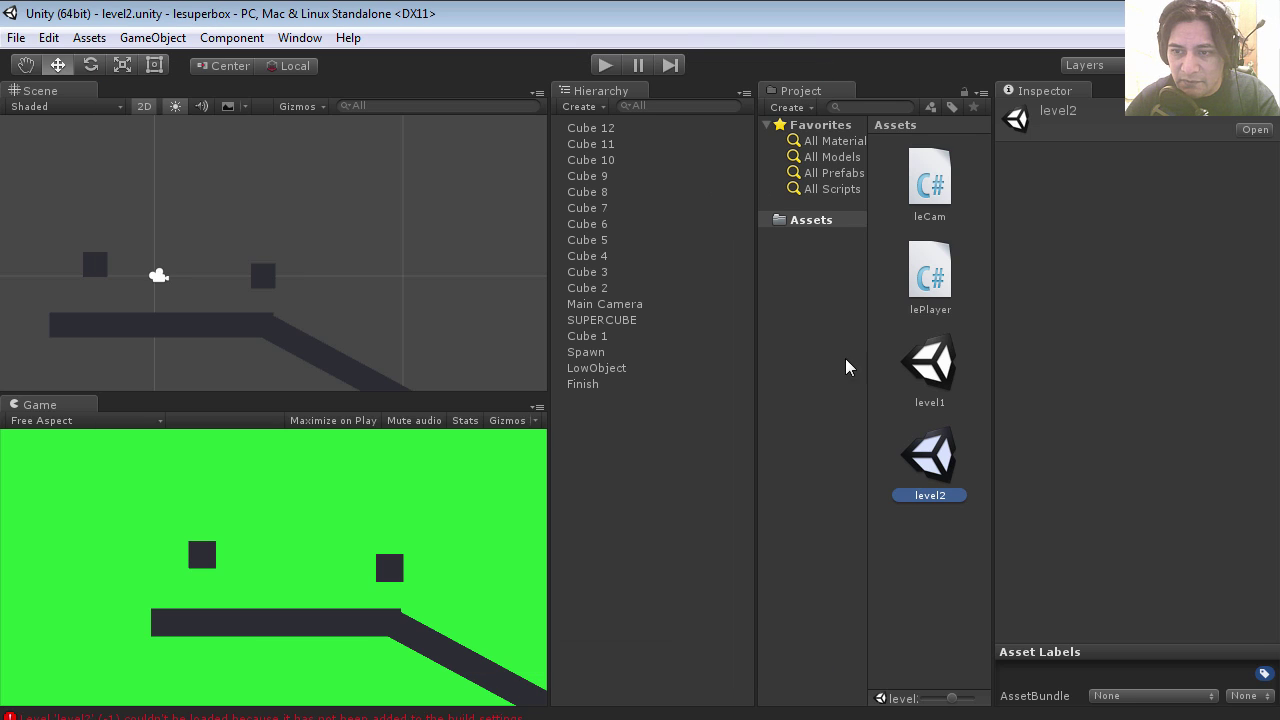
- Playtest level1, steering the player into Finish to reach green-background level2, then stop Play mode
{"action": "double_click", "coordinate": [936, 372]}
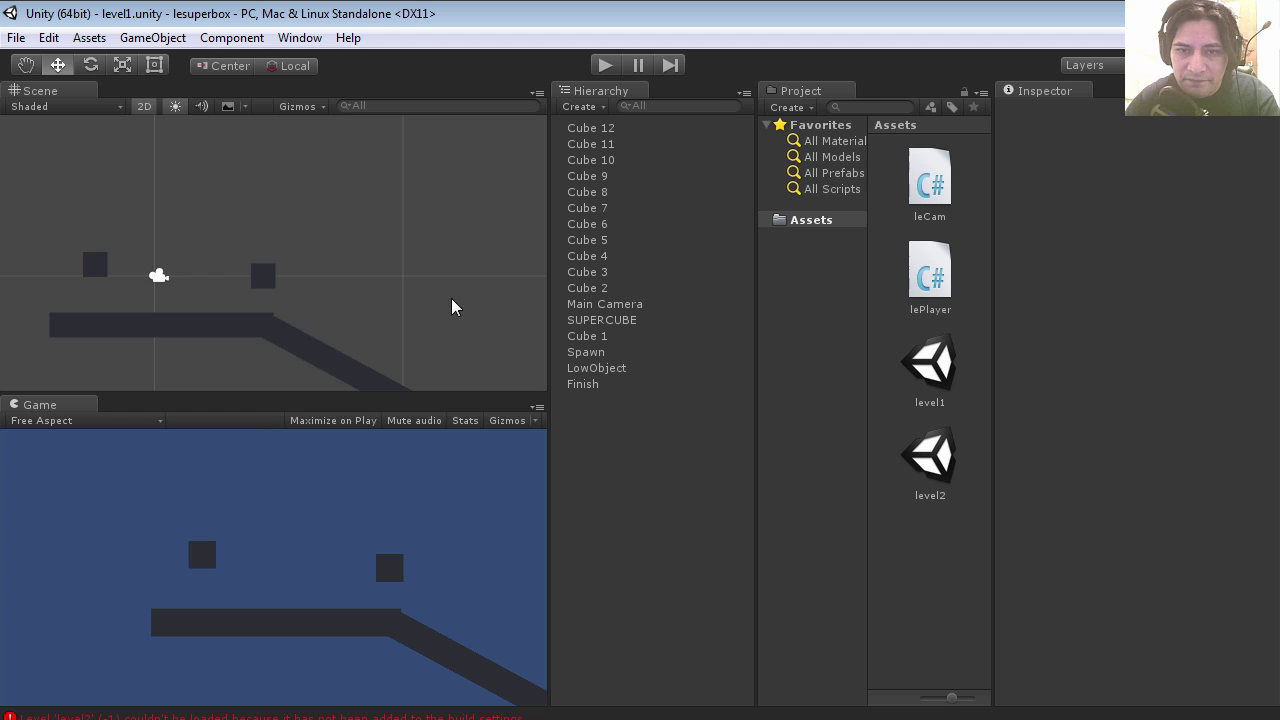
{"action": "left_click", "coordinate": [604, 65]}
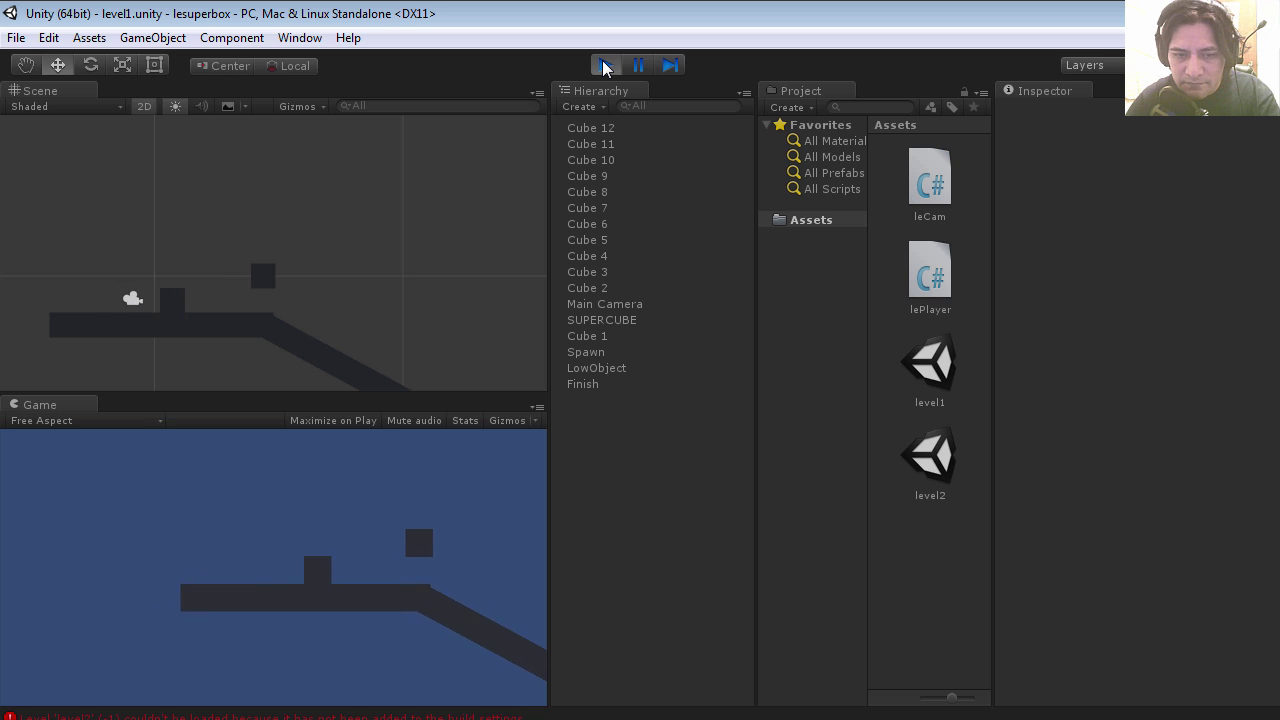
{"action": "key", "text": "Left"}
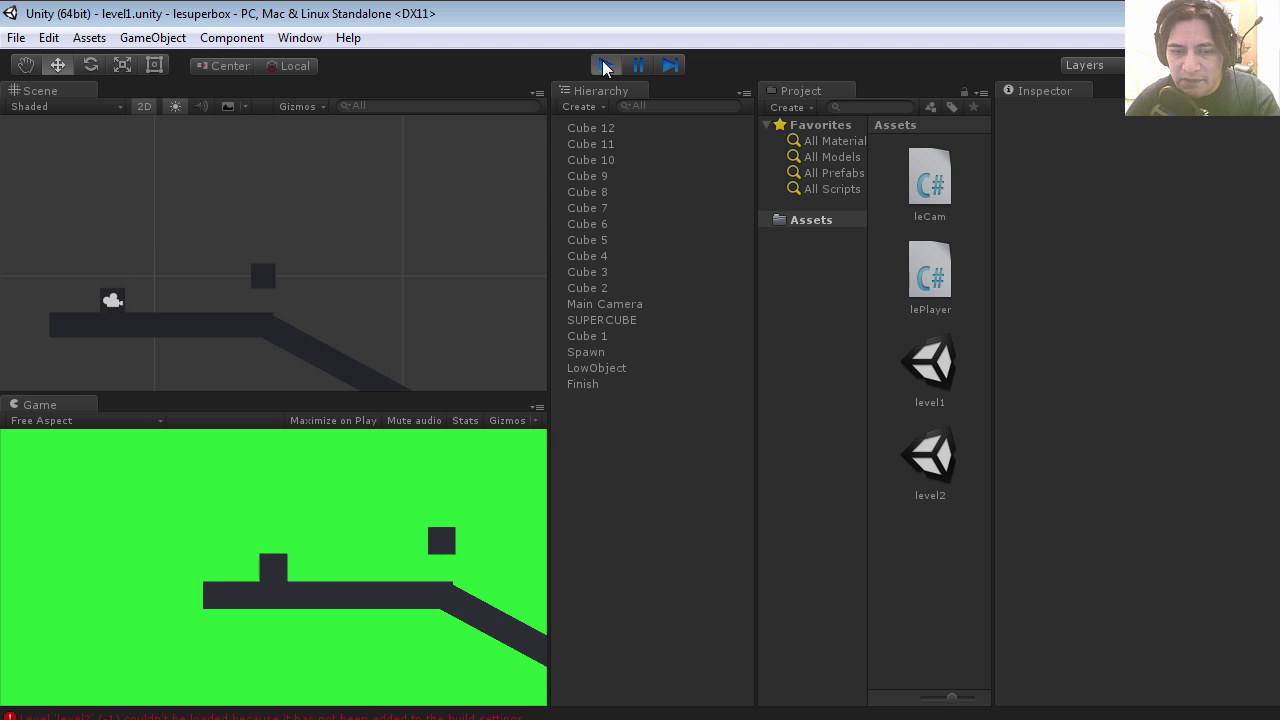
{"action": "key", "text": "Right"}
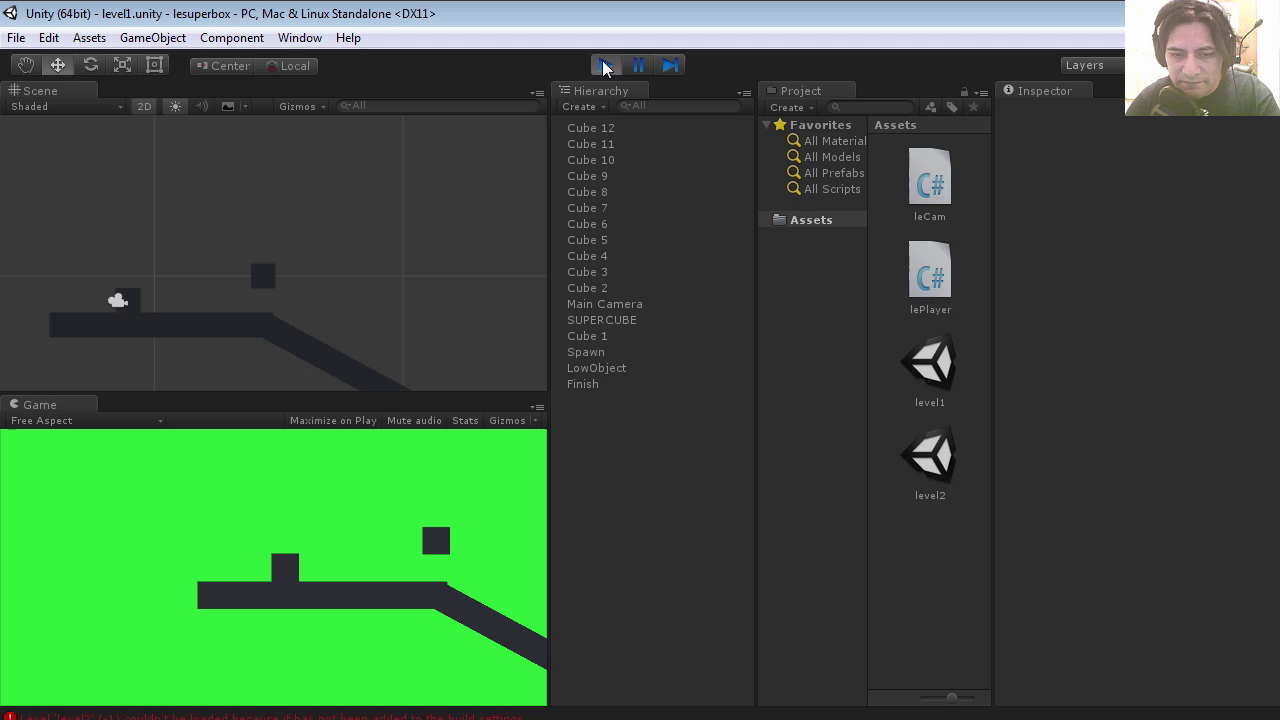
{"action": "left_click", "coordinate": [605, 65]}
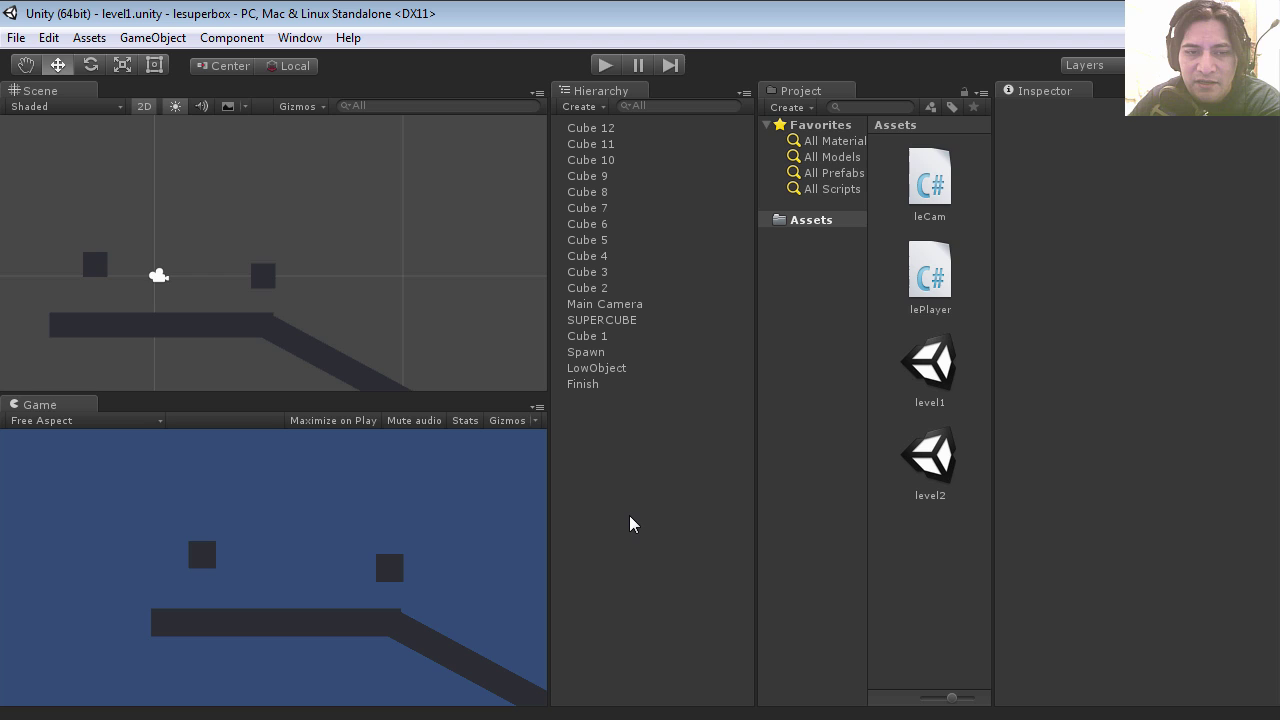
- In level2, change SUPERCUBE's Le Player (Script) Next field from level2 to level1
{"action": "double_click", "coordinate": [929, 472]}
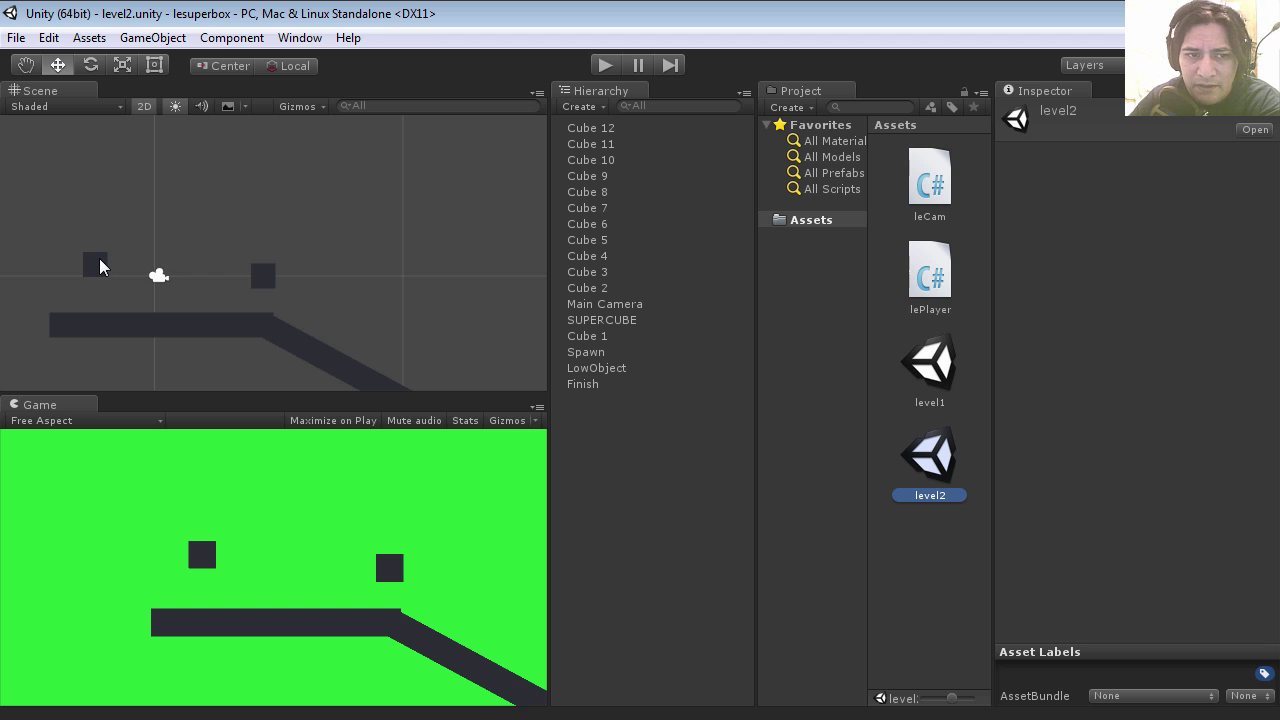
{"action": "left_click", "coordinate": [99, 262]}
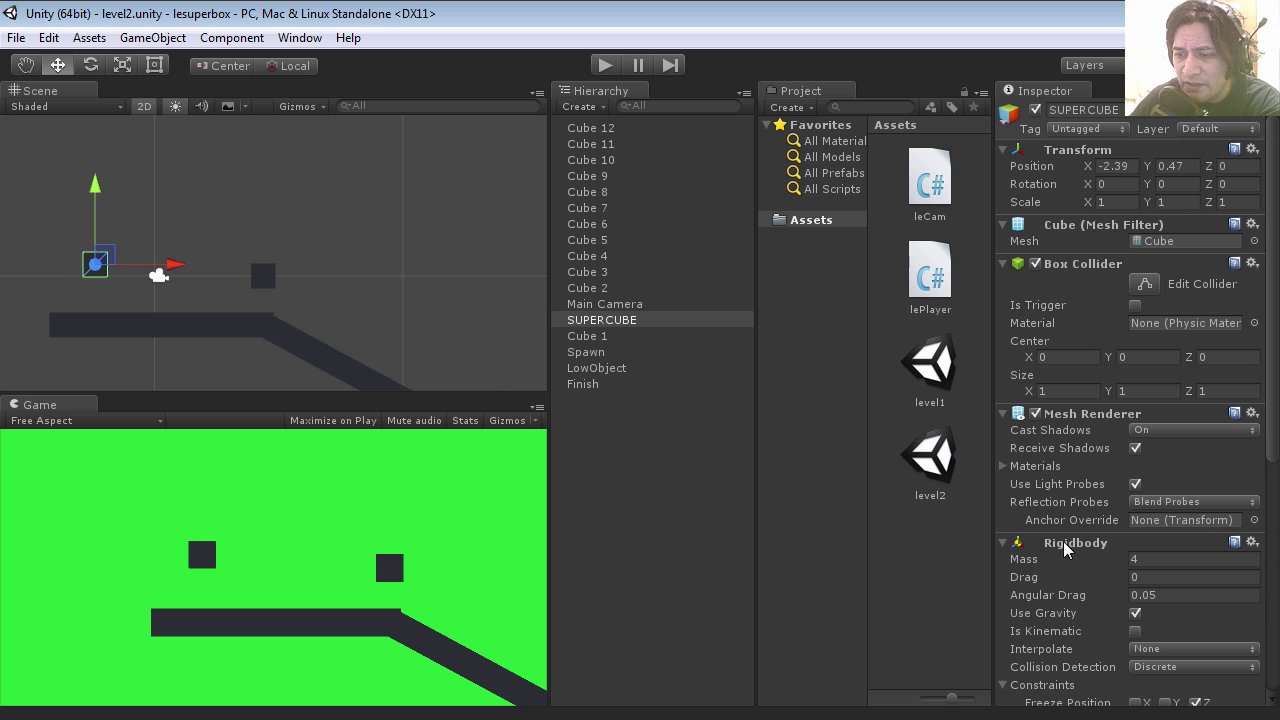
{"action": "scroll", "coordinate": [1262, 430], "scroll_direction": "down", "scroll_amount": 5}
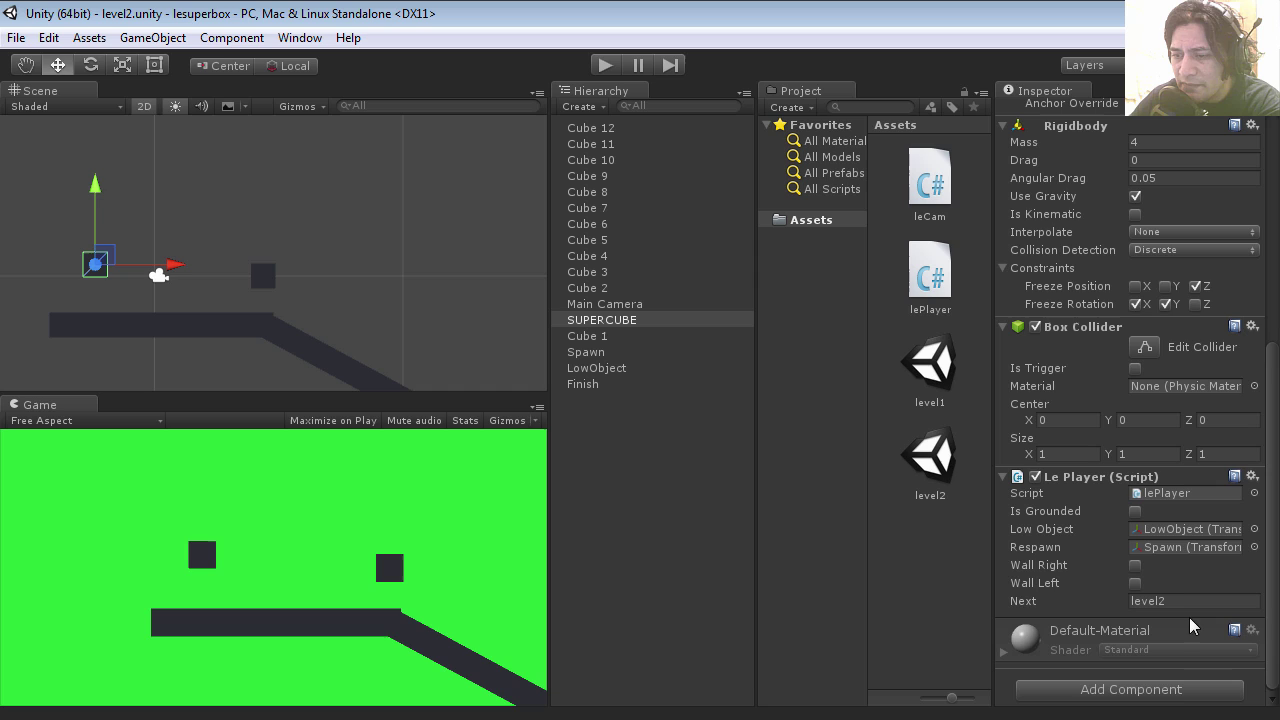
{"action": "left_click", "coordinate": [1160, 600]}
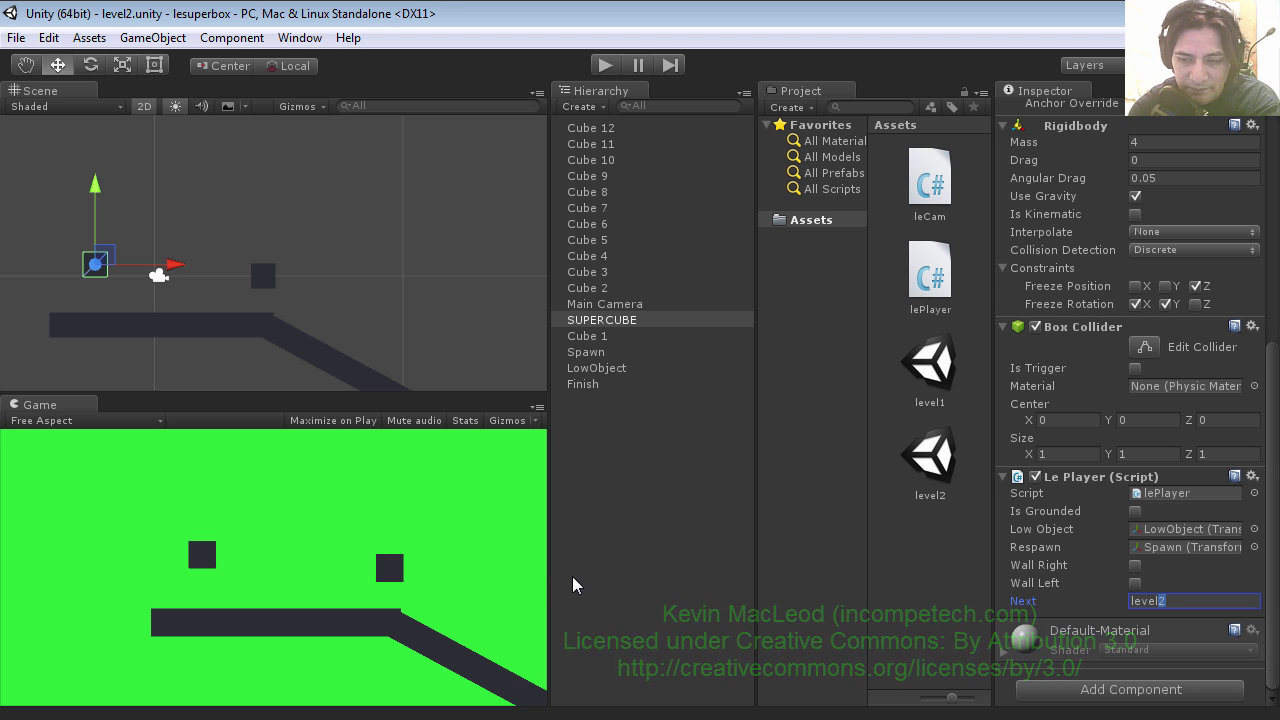
{"action": "type", "text": "1"}
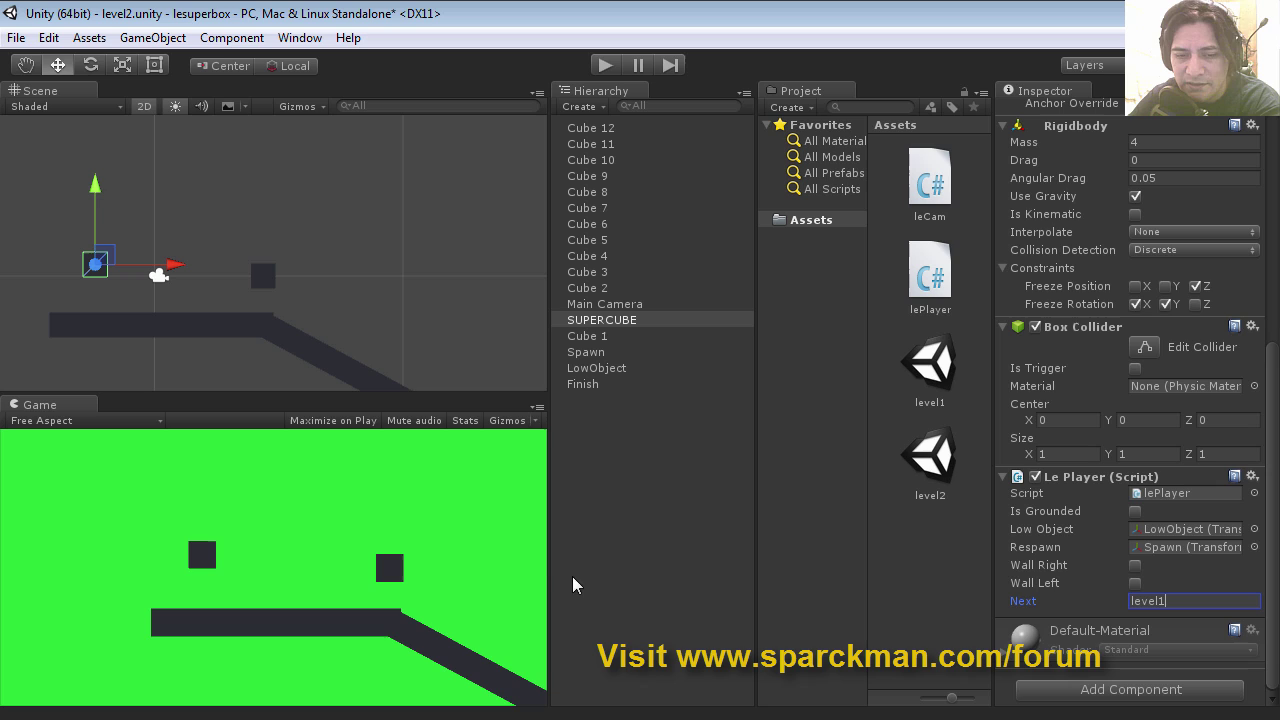